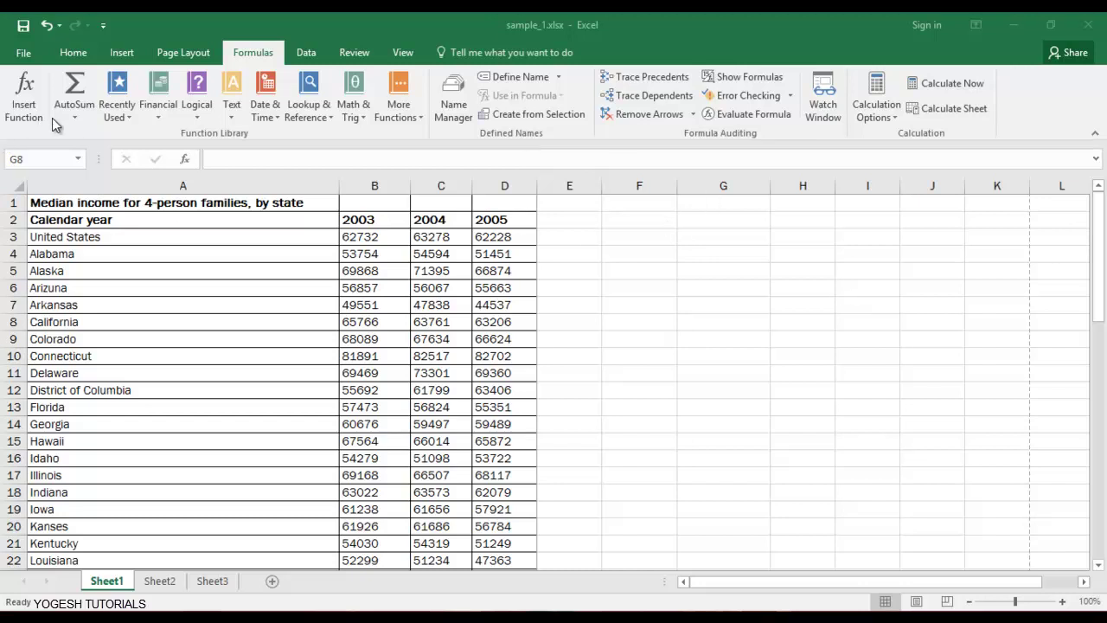
Browse the Formulas ribbon function libraries, from AutoSum through More Functions, then close them.
click(80, 121)
click(80, 121)
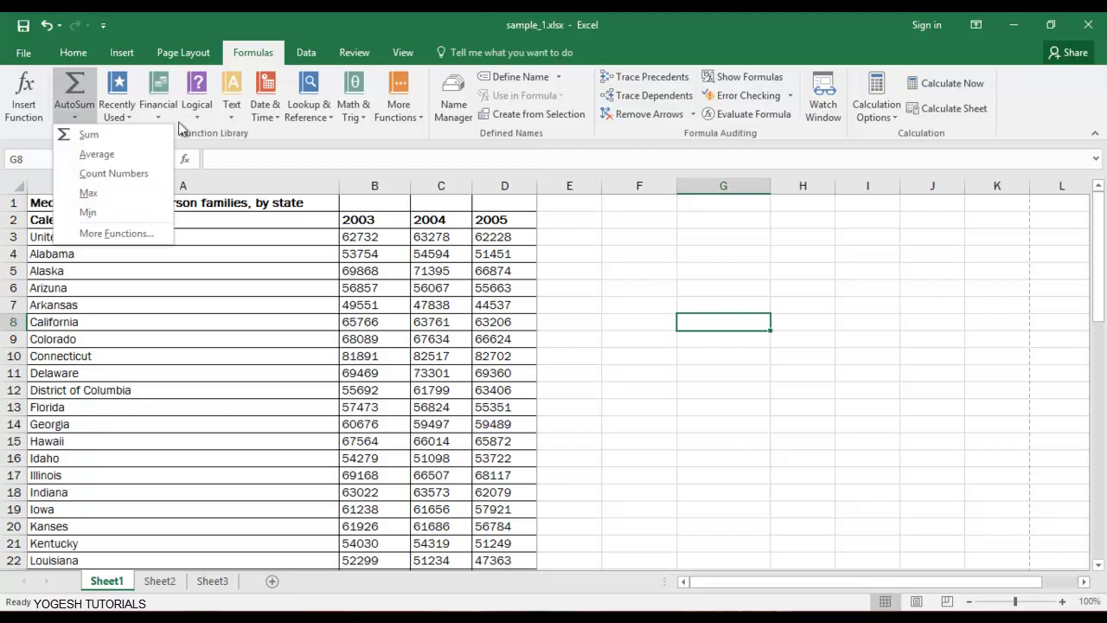
click(121, 111)
click(159, 120)
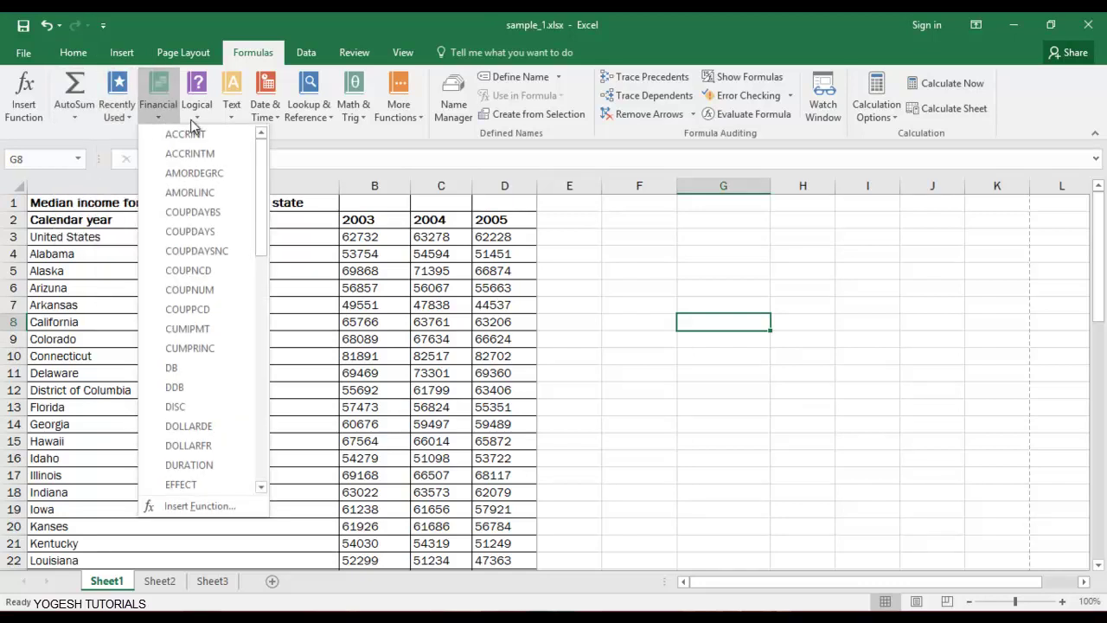
click(197, 113)
click(232, 126)
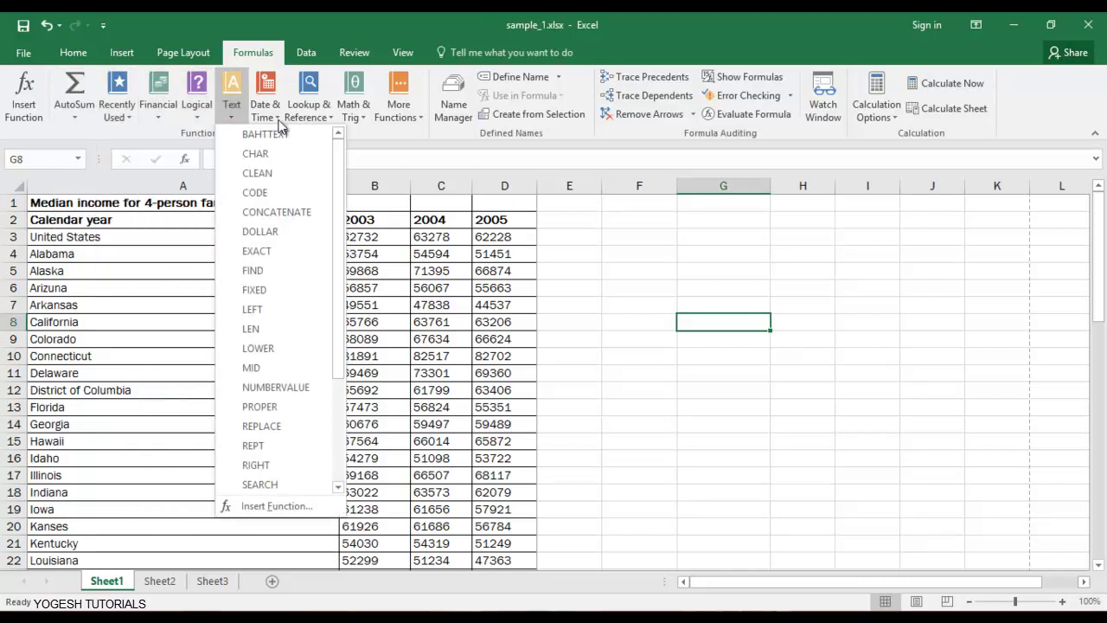
click(264, 110)
click(309, 110)
click(360, 114)
click(411, 121)
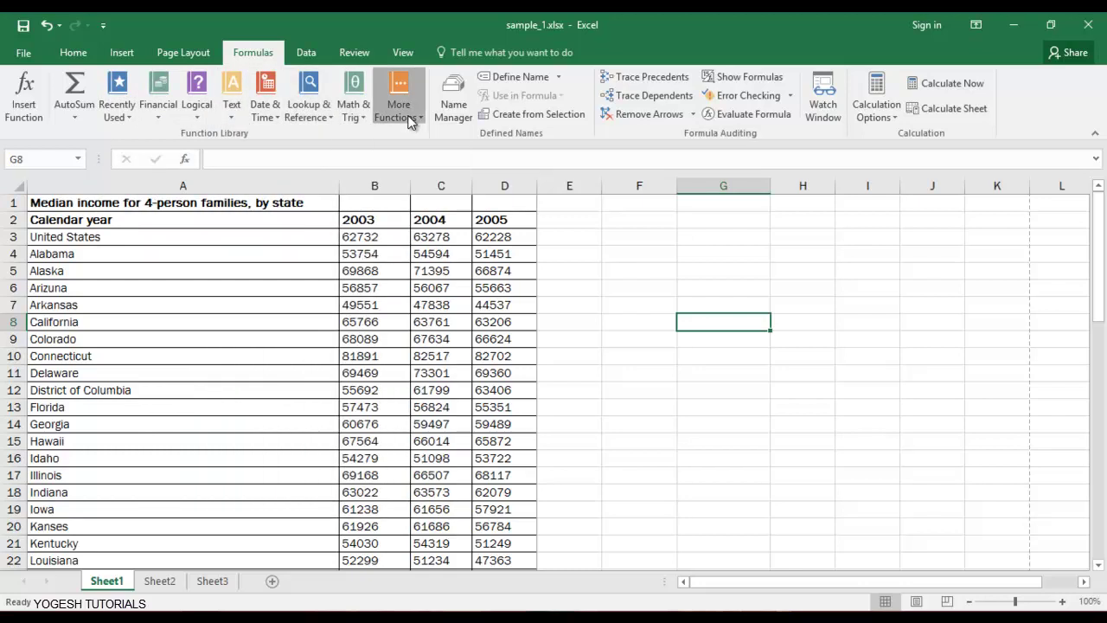
click(753, 277)
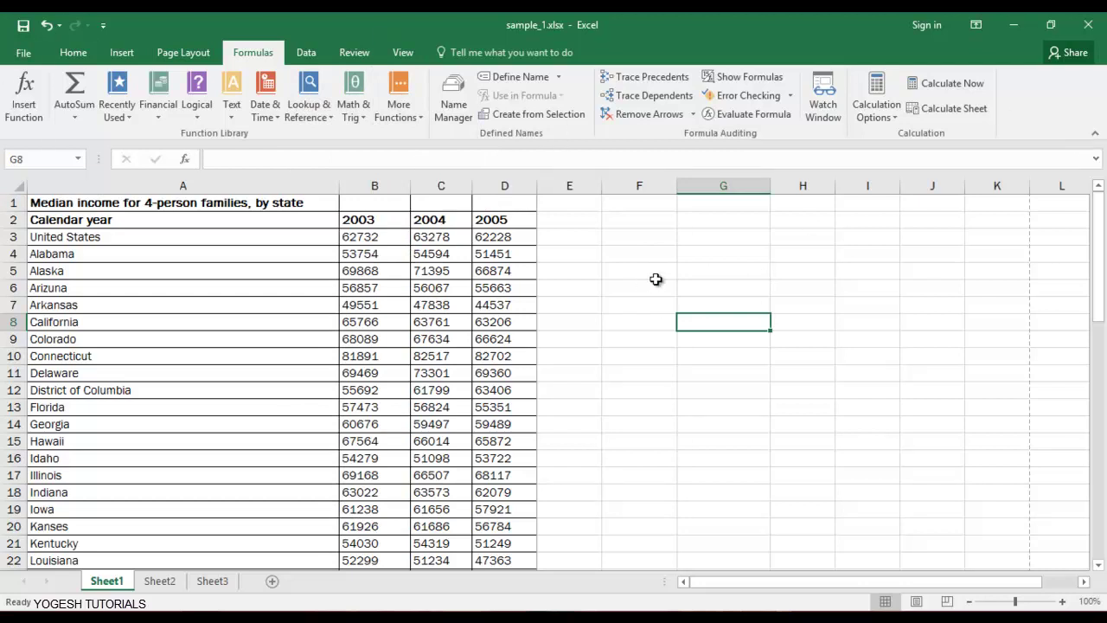
Go to F5, enter the plain text 'sum' there, then clear it again.
key(Up)
key(Left)
key(Left)
key(Left)
key(Right)
key(Right)
key(Up)
key(Up)
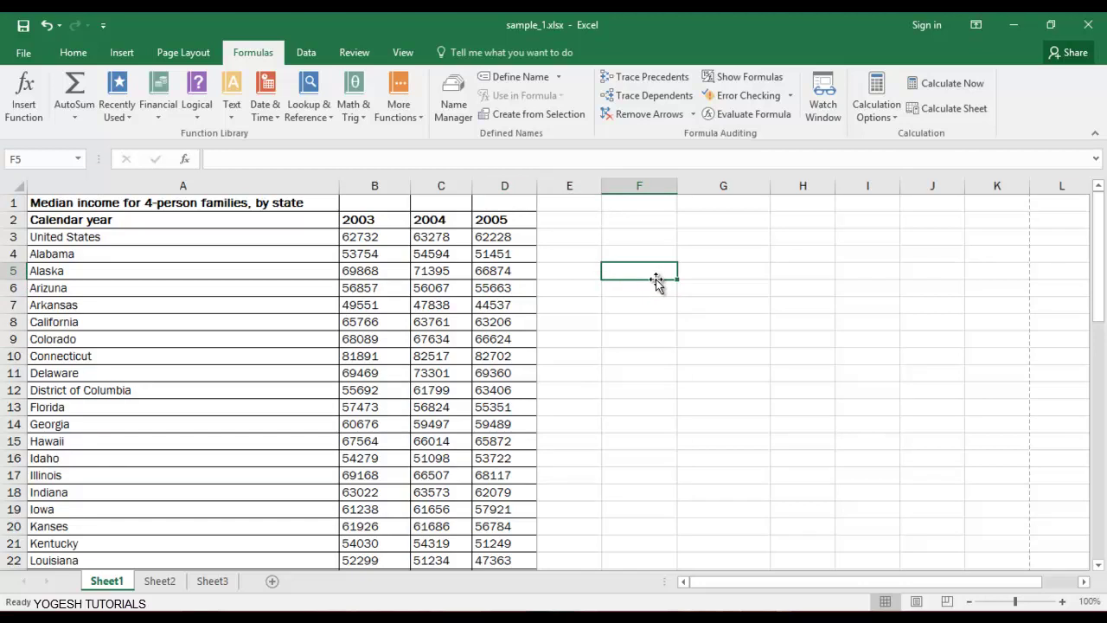
text(=)
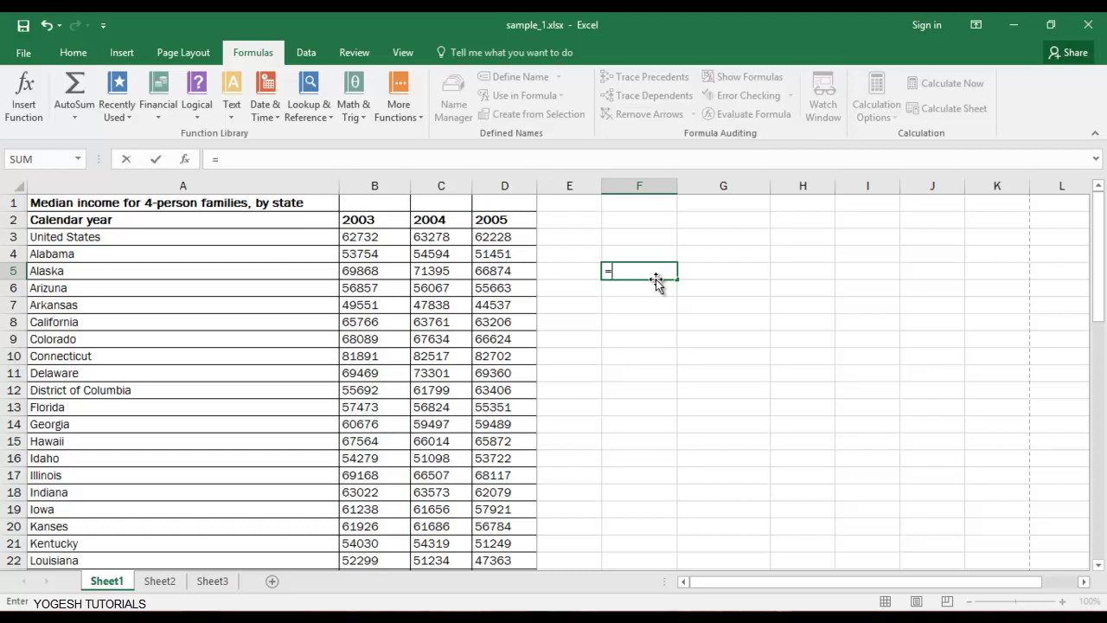
text(sum)
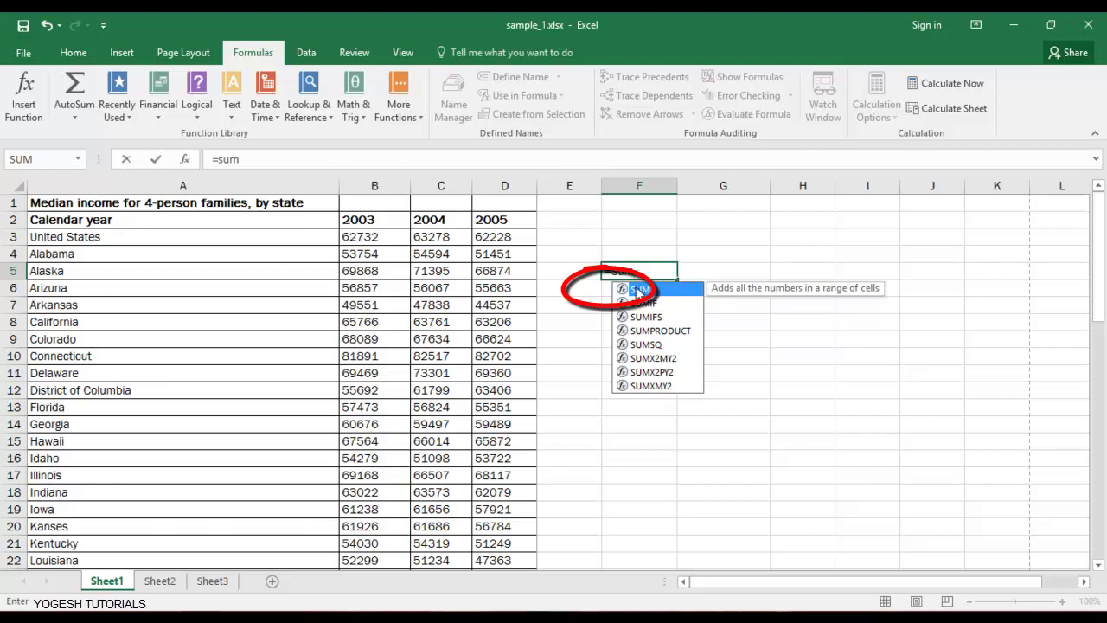
key(BackSpace)
key(BackSpace)
key(BackSpace)
key(BackSpace)
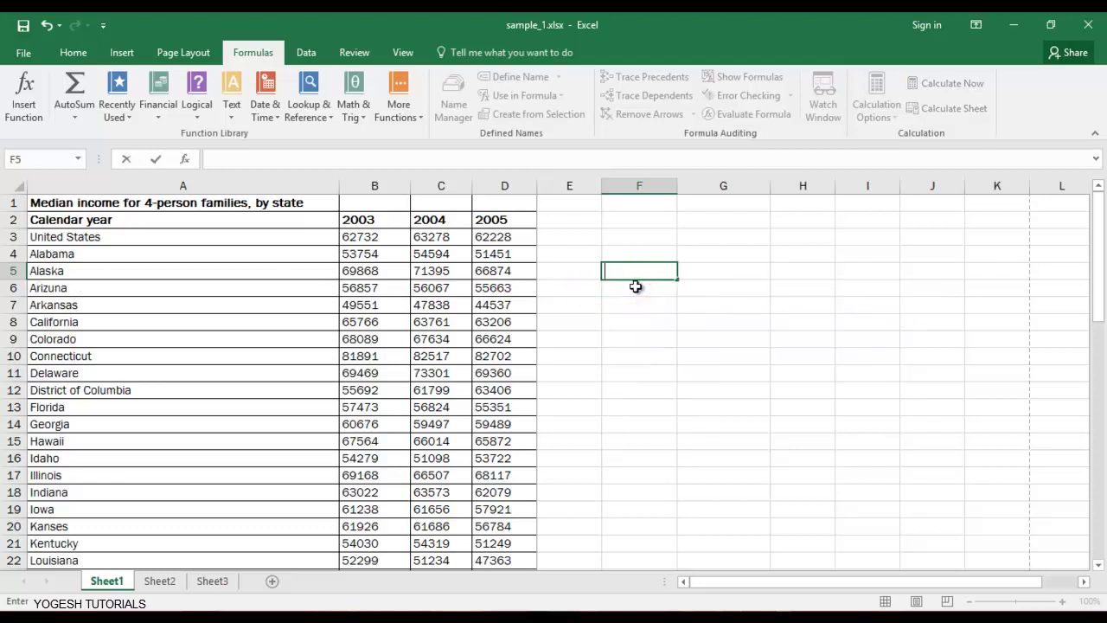
text(sum)
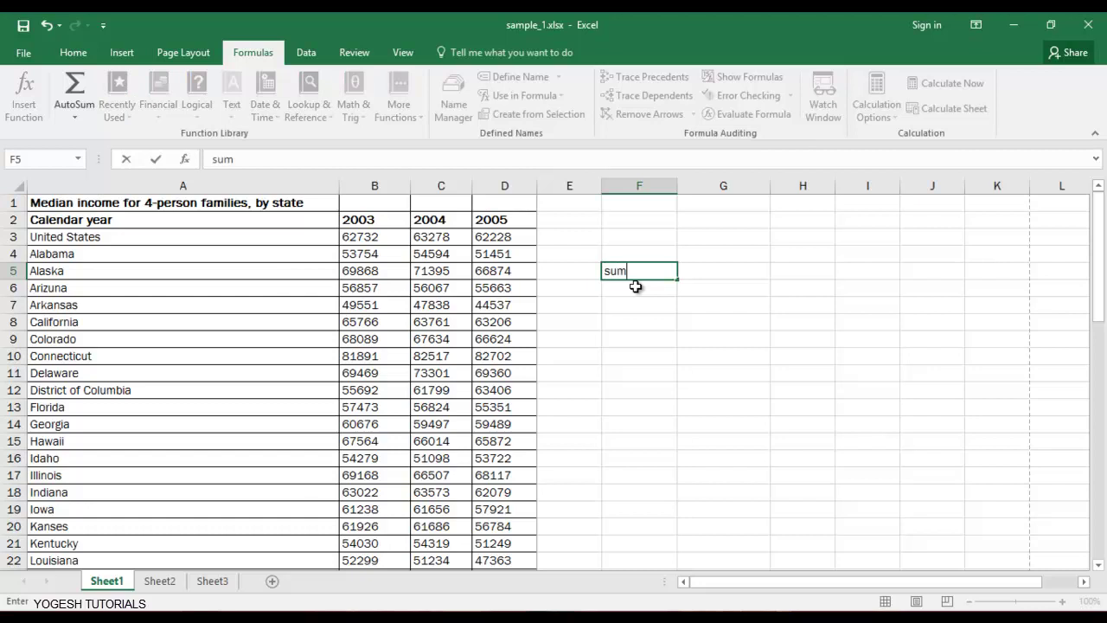
key(Return)
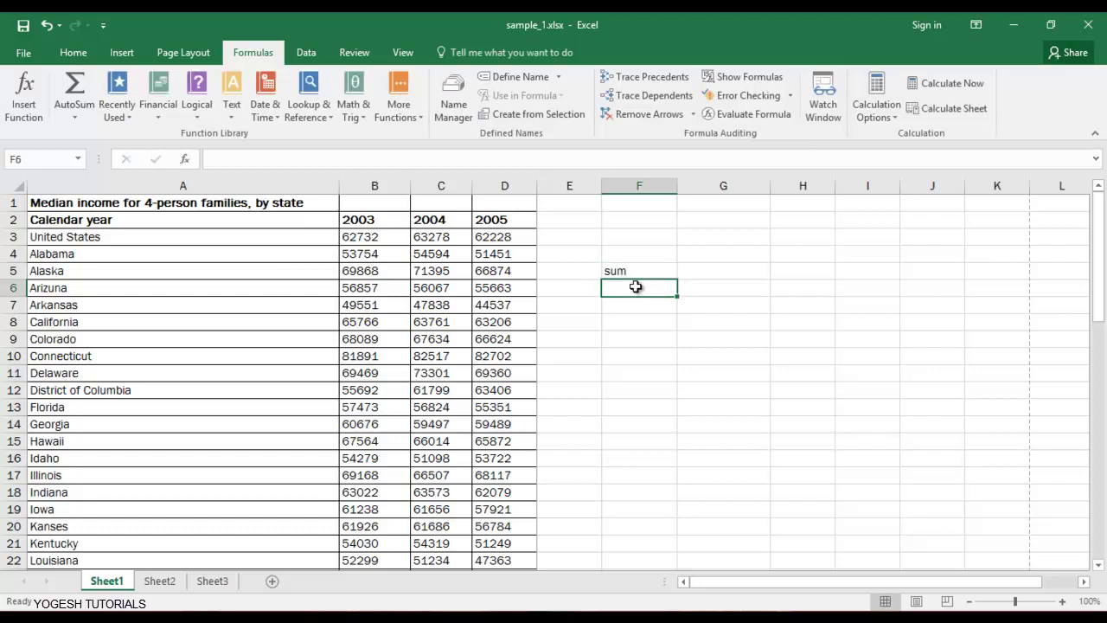
key(Up)
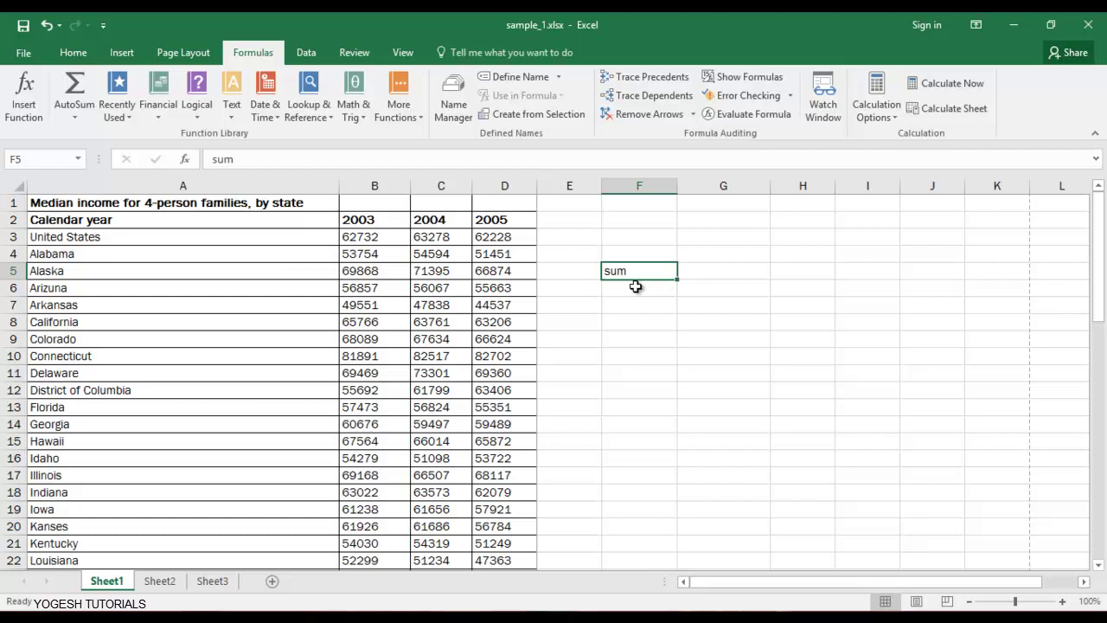
key(Delete)
text(=sum)
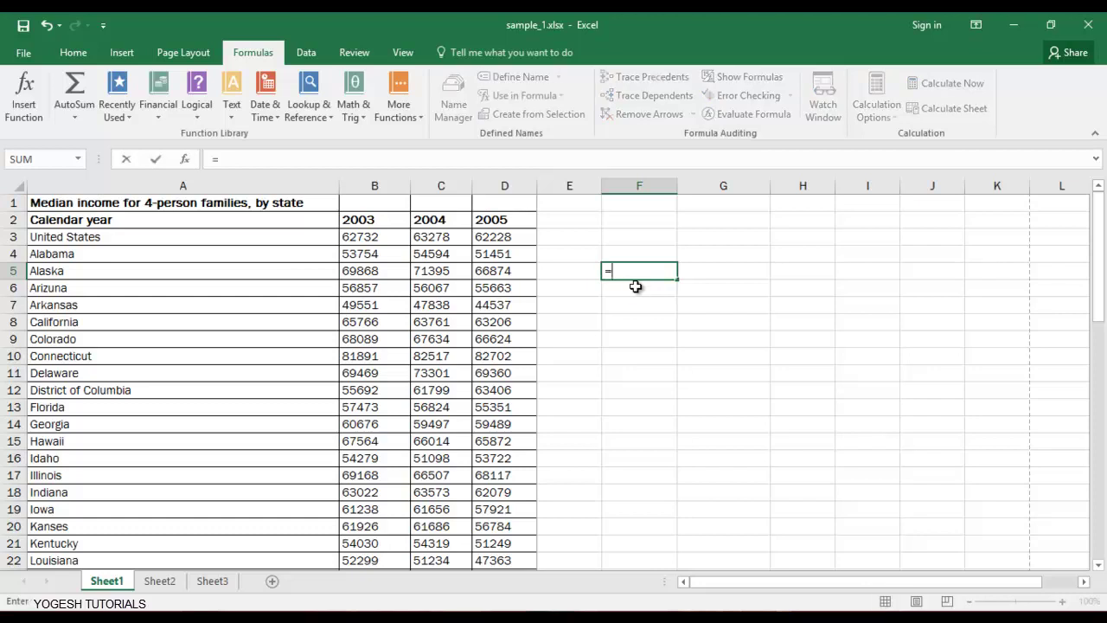
double_click(638, 291)
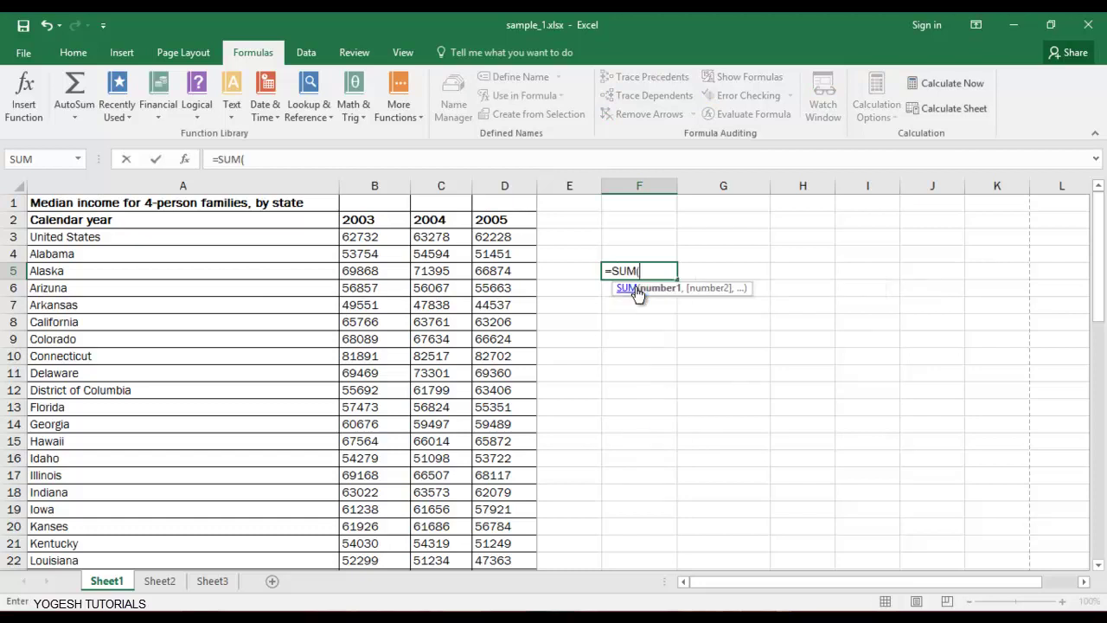
key(BackSpace)
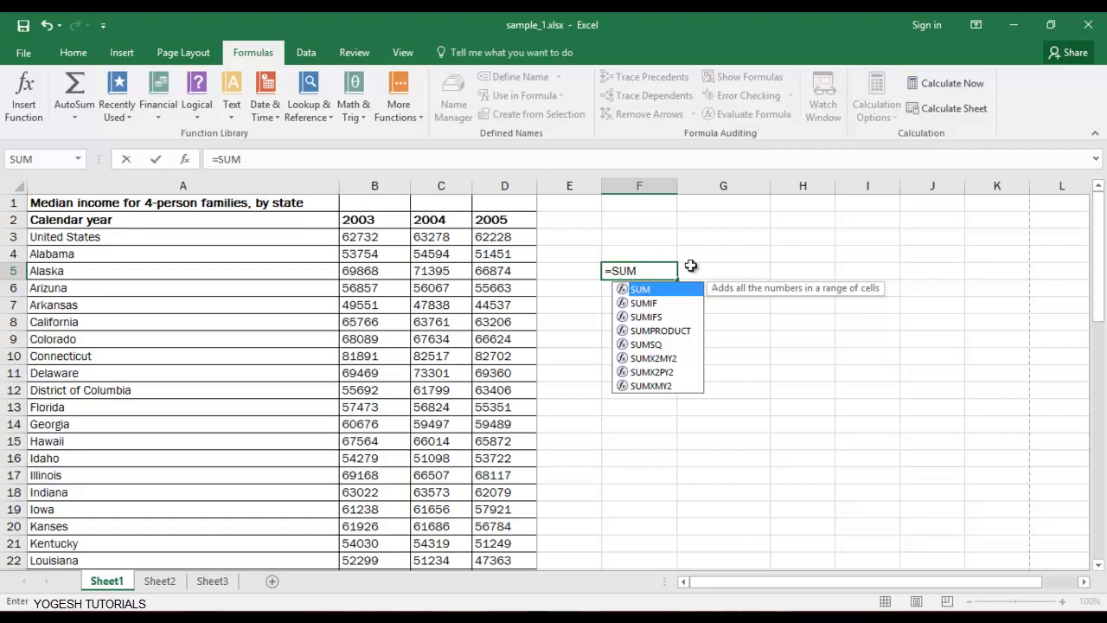
text(()
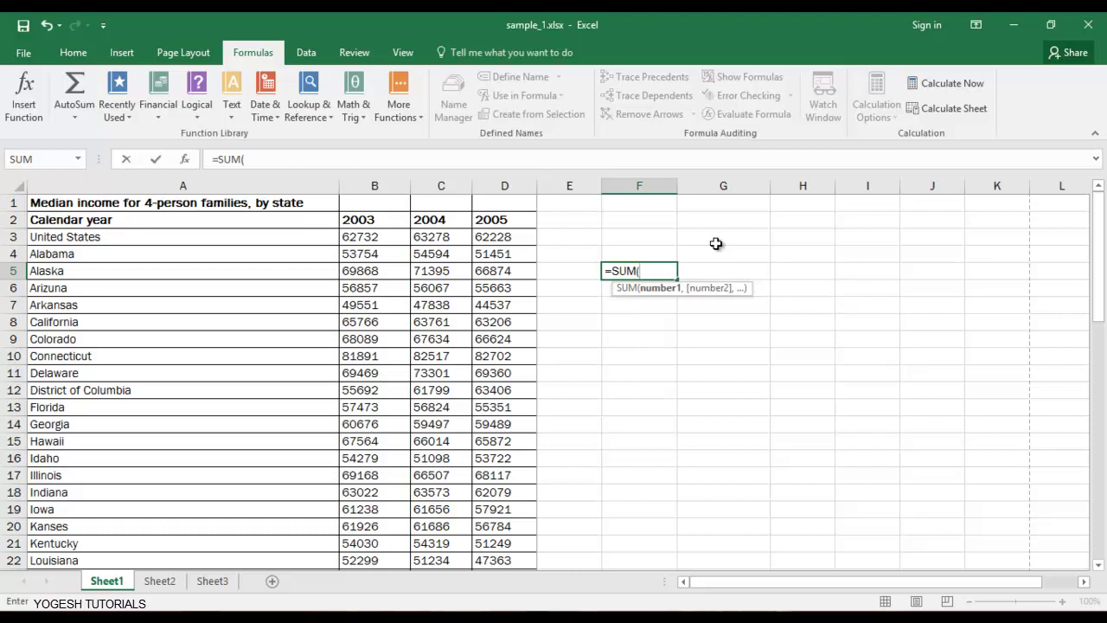
key(Up)
key(Up)
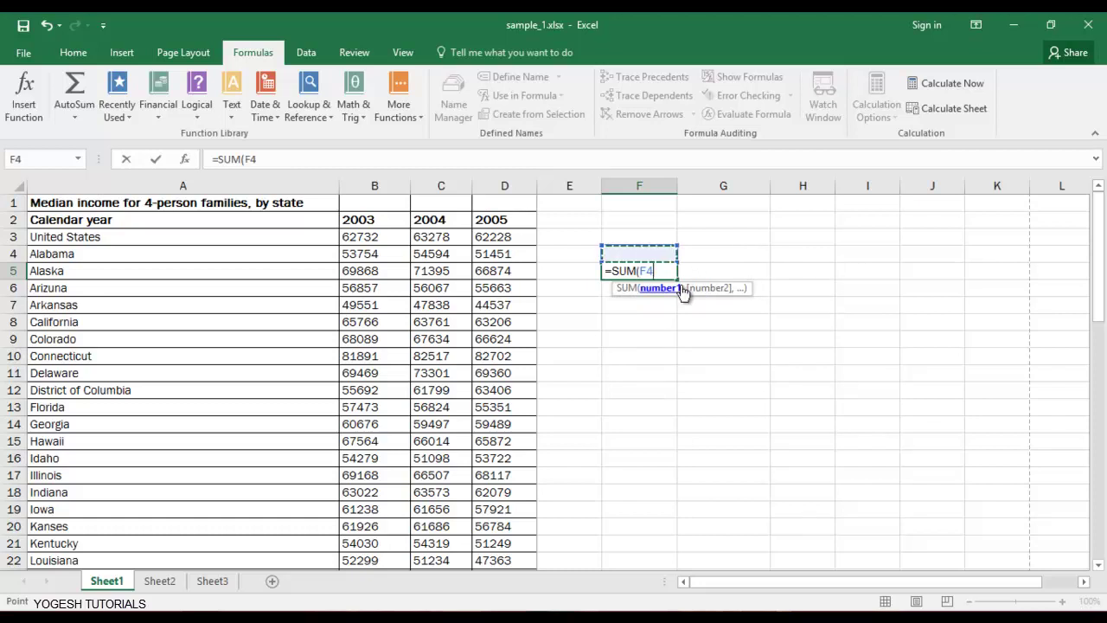
key(Left)
key(Left)
key(Left)
key(Left)
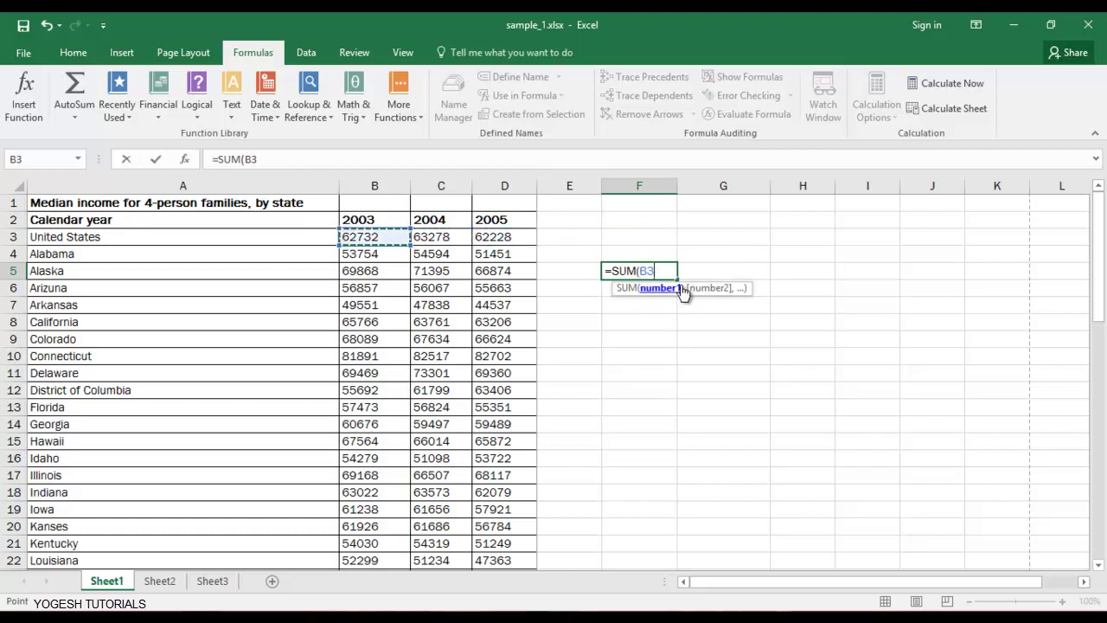
text(,)
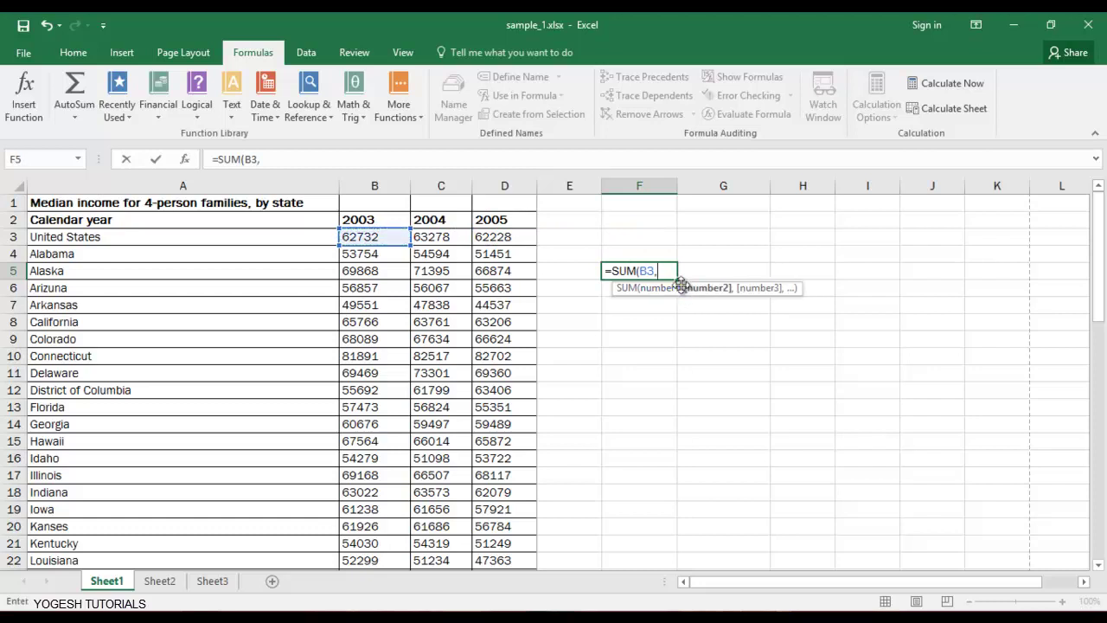
key(Up)
key(Up)
key(Left)
key(Left)
key(Left)
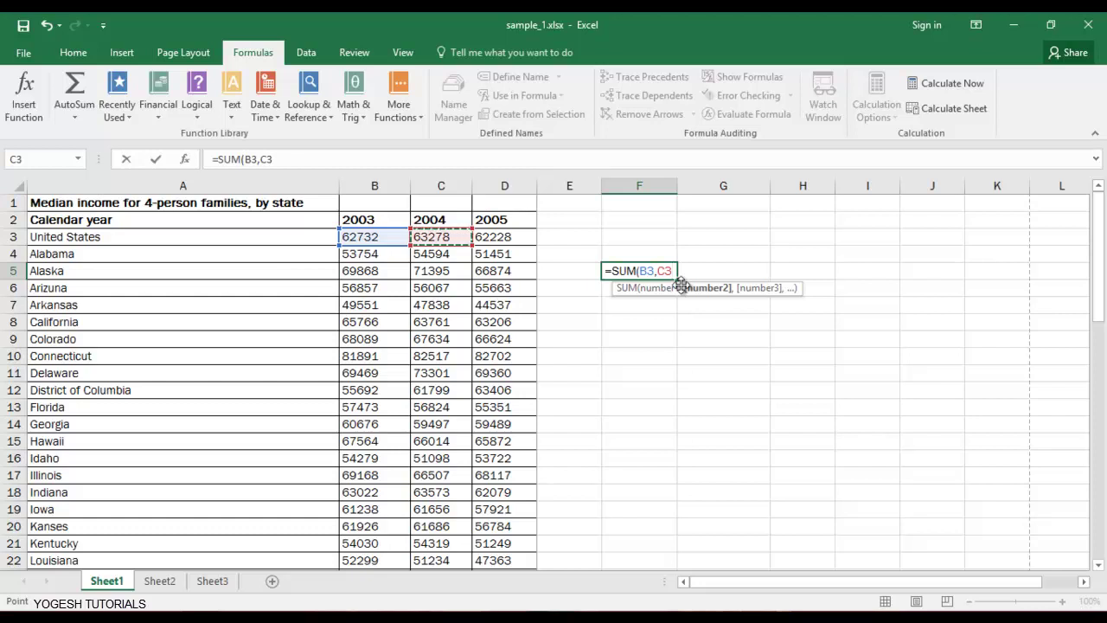
text(,)
key(Up)
key(Up)
key(Left)
key(Left)
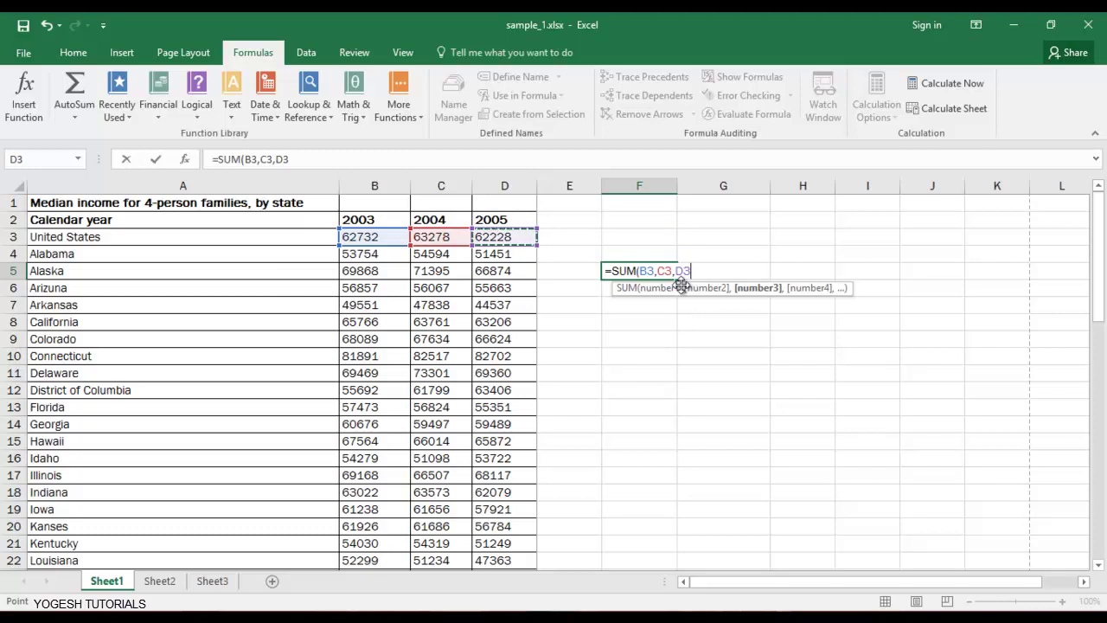
text())
key(Return)
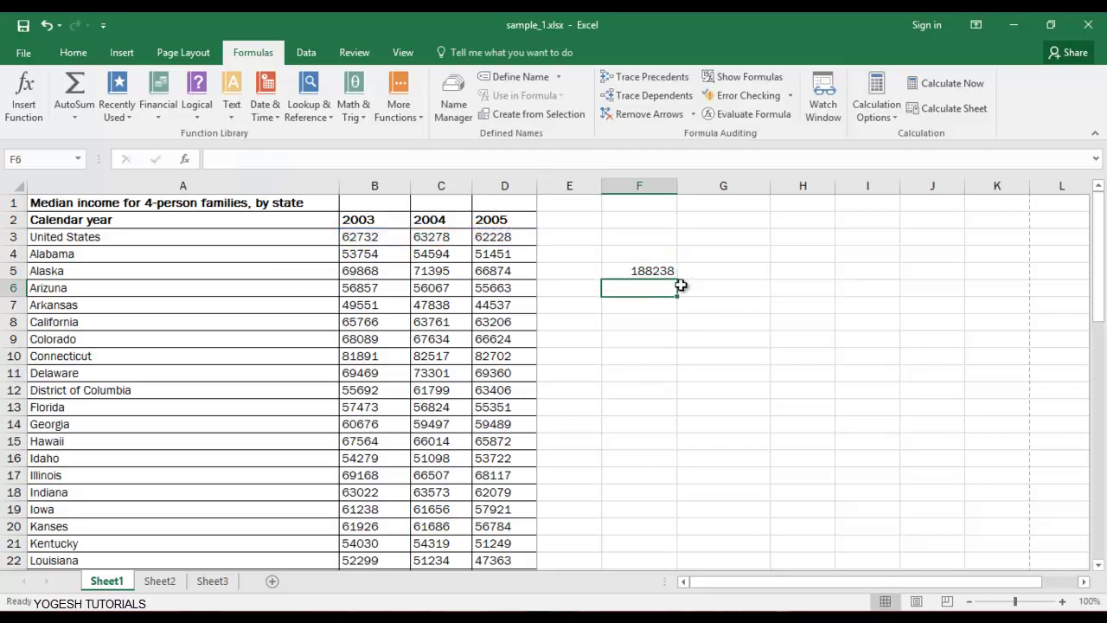
key(Up)
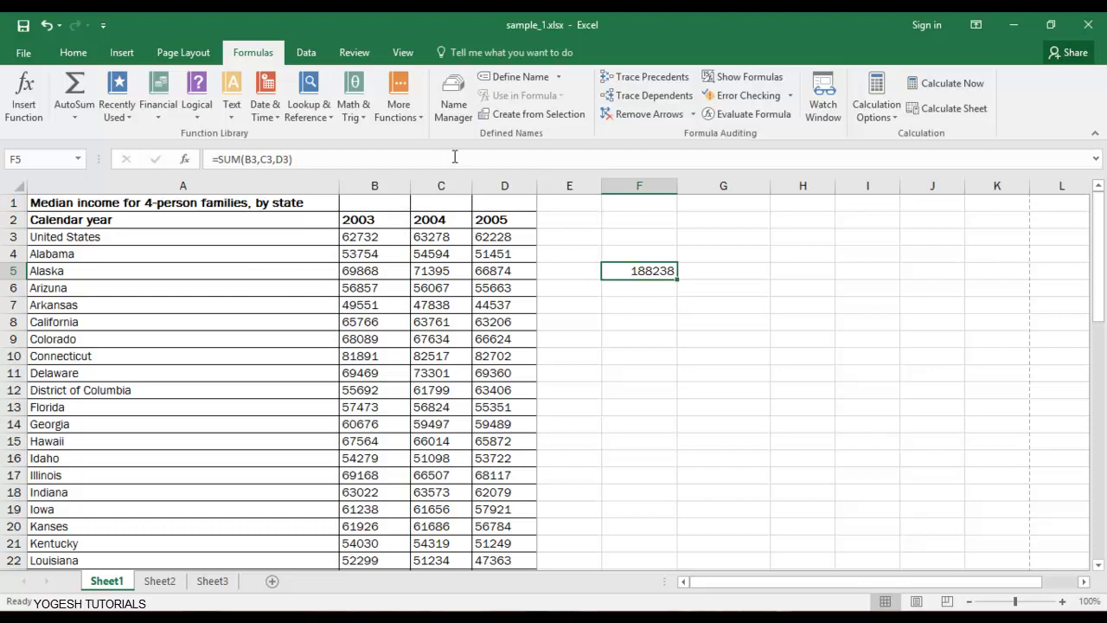
click(665, 256)
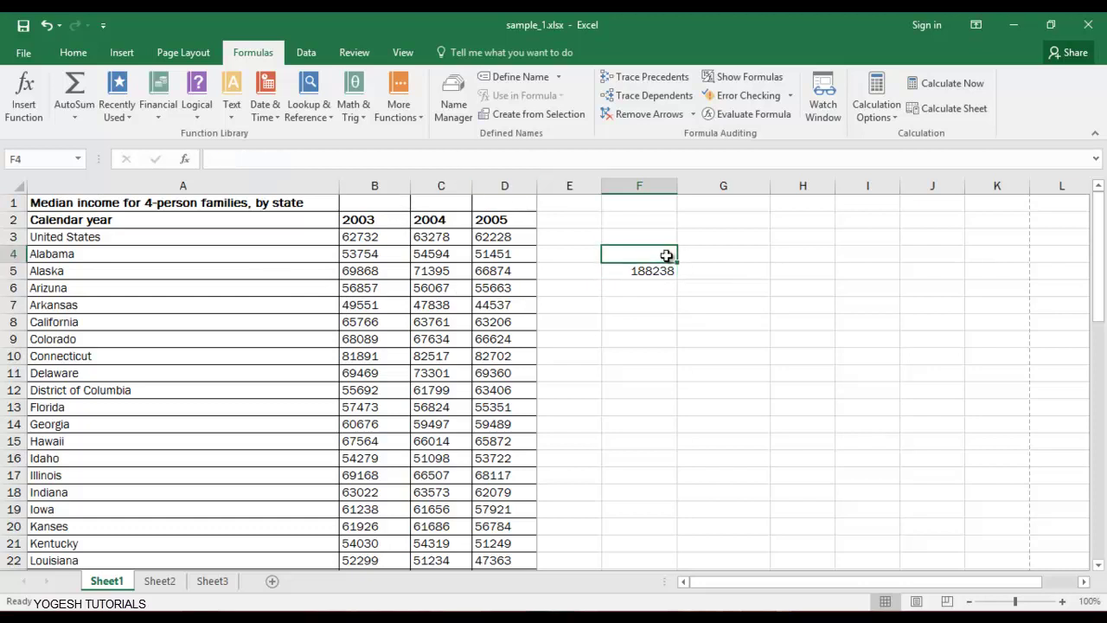
key(Up)
key(Up)
key(Down)
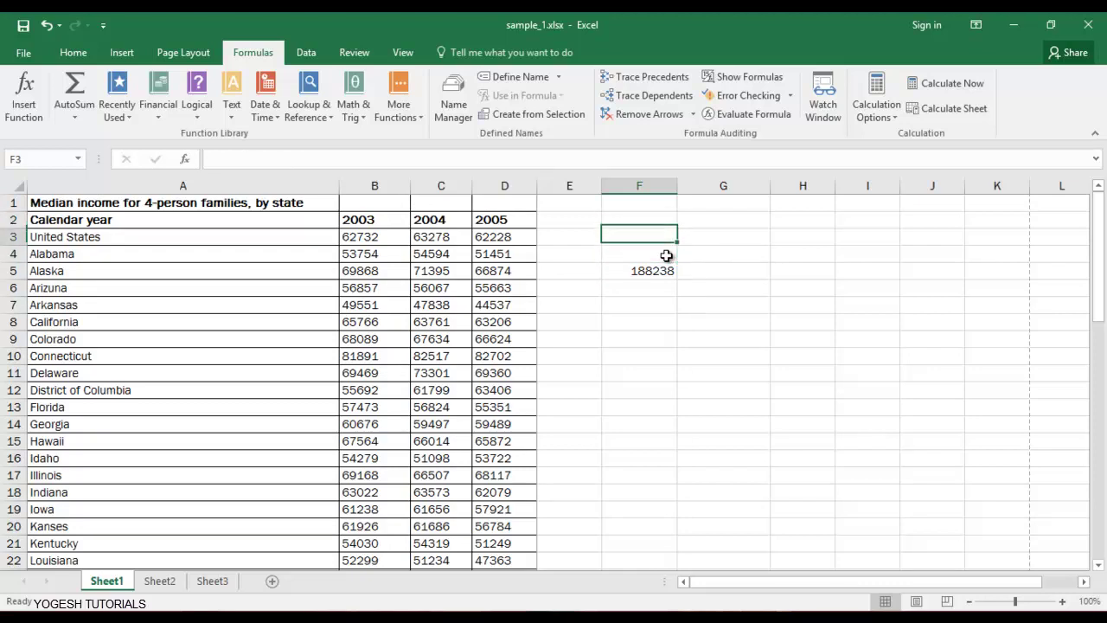
key(Left)
key(Left)
key(shift+Left)
key(shift+Left)
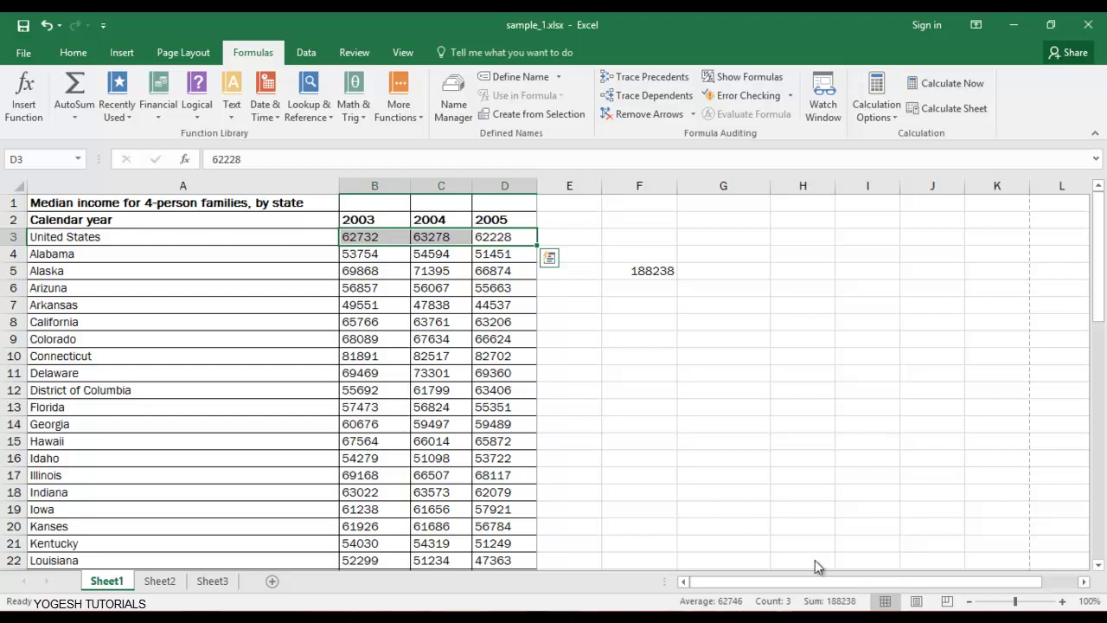
click(665, 270)
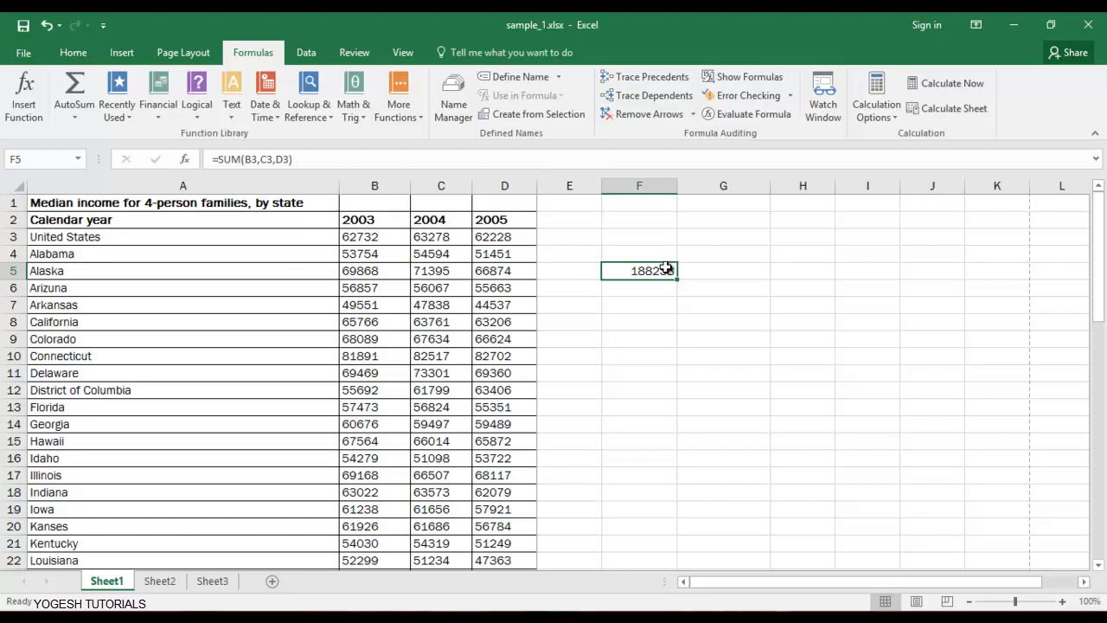
key(Delete)
Enter =DATE(2017,04,01) in F5 and check that it reads =DATE(2017,4,1).
text(=)
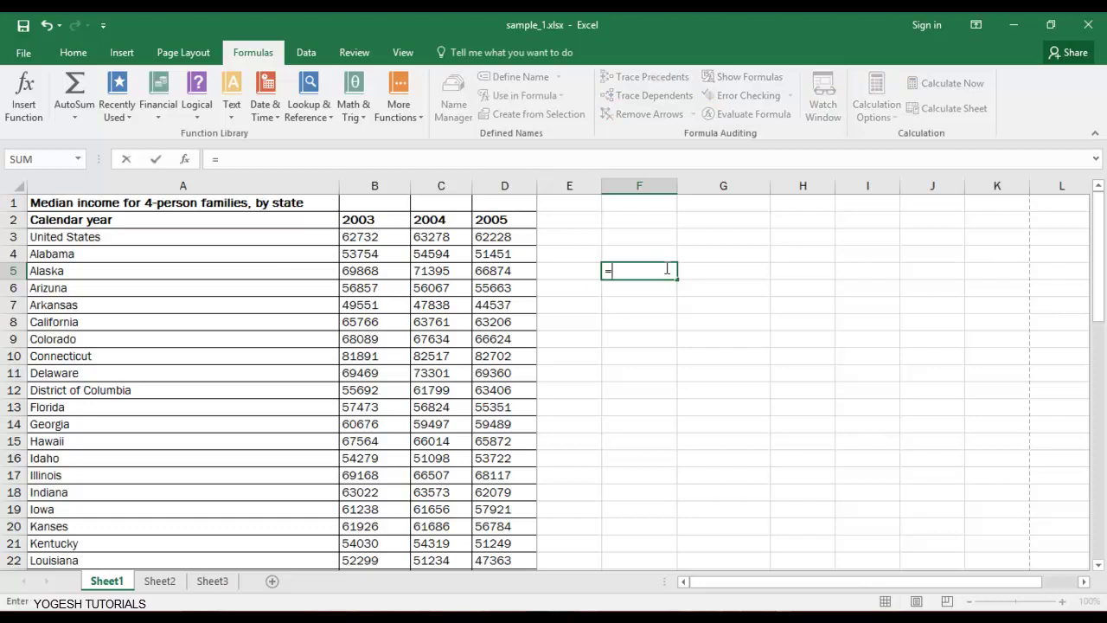
text(d)
key(Tab)
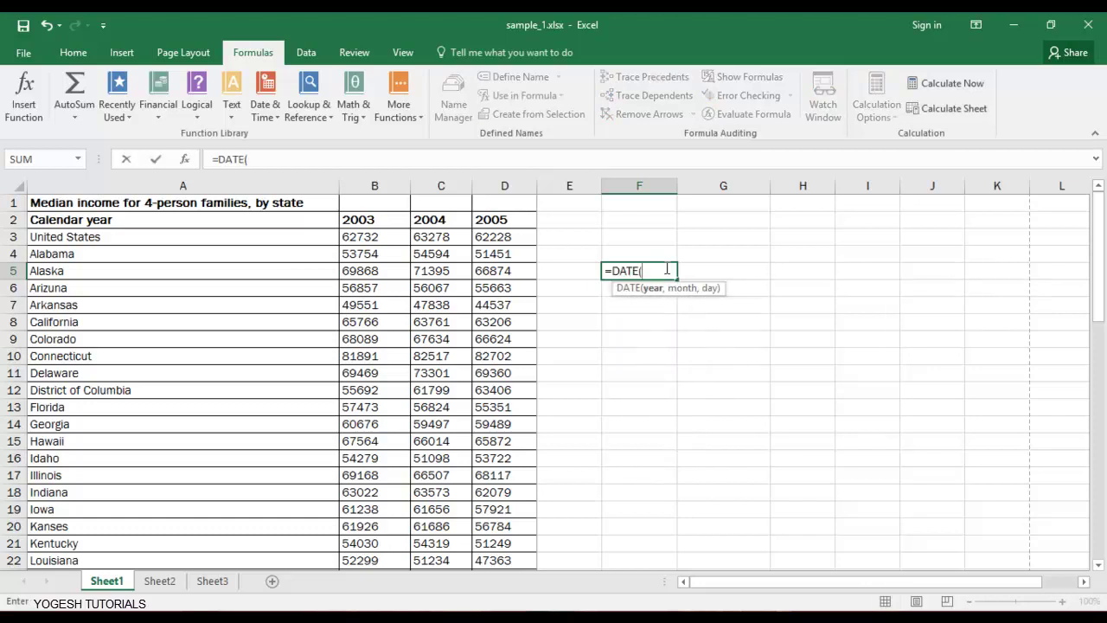
text(2017,04.)
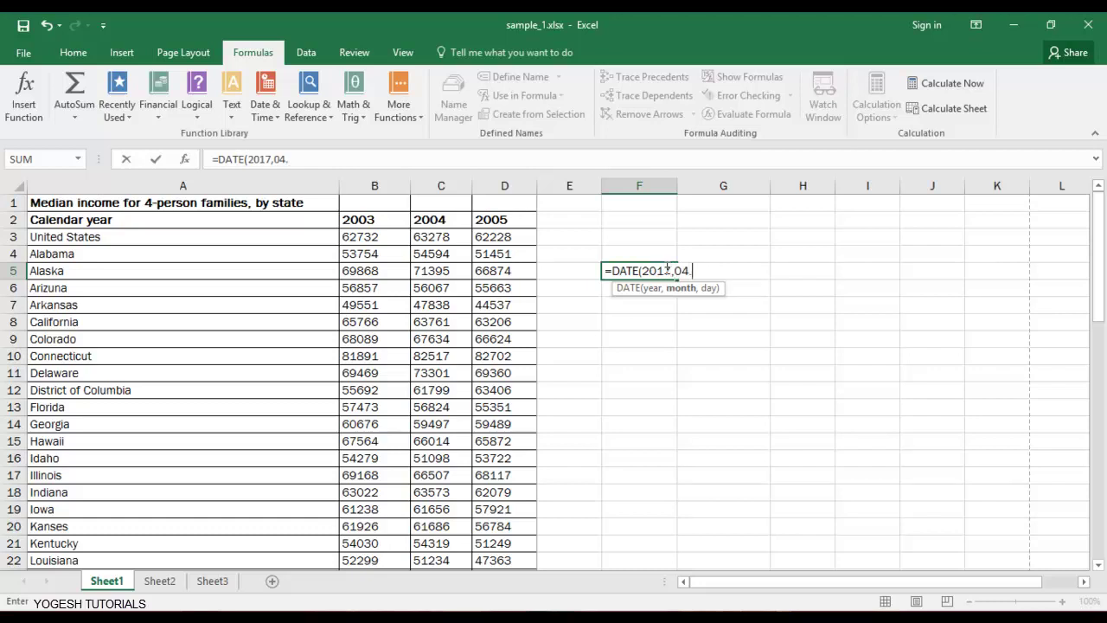
key(BackSpace)
text(,01)
key(Return)
click(666, 269)
key(Return)
click(666, 269)
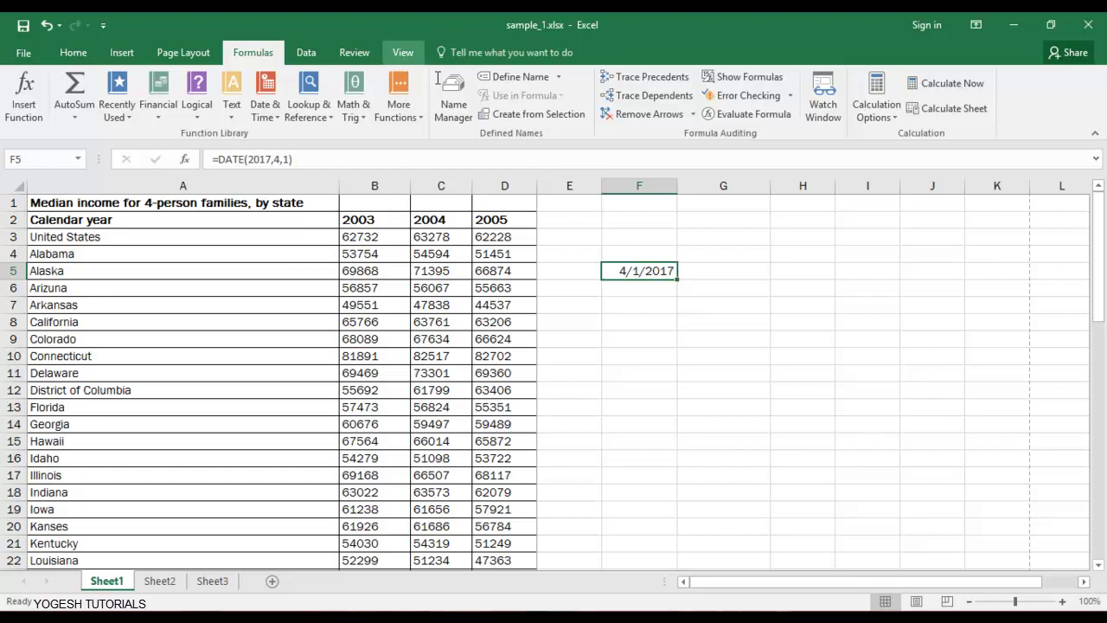
Open the number format settings for F5 and preview Custom codes like d-mmm and m/d/yyyy.
click(73, 51)
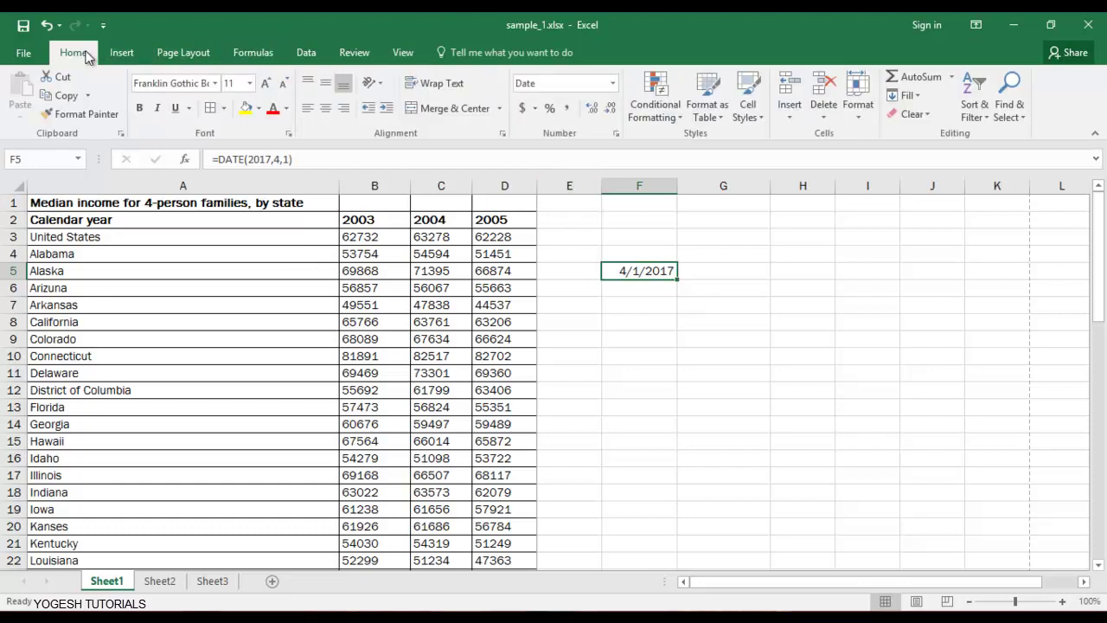
click(617, 135)
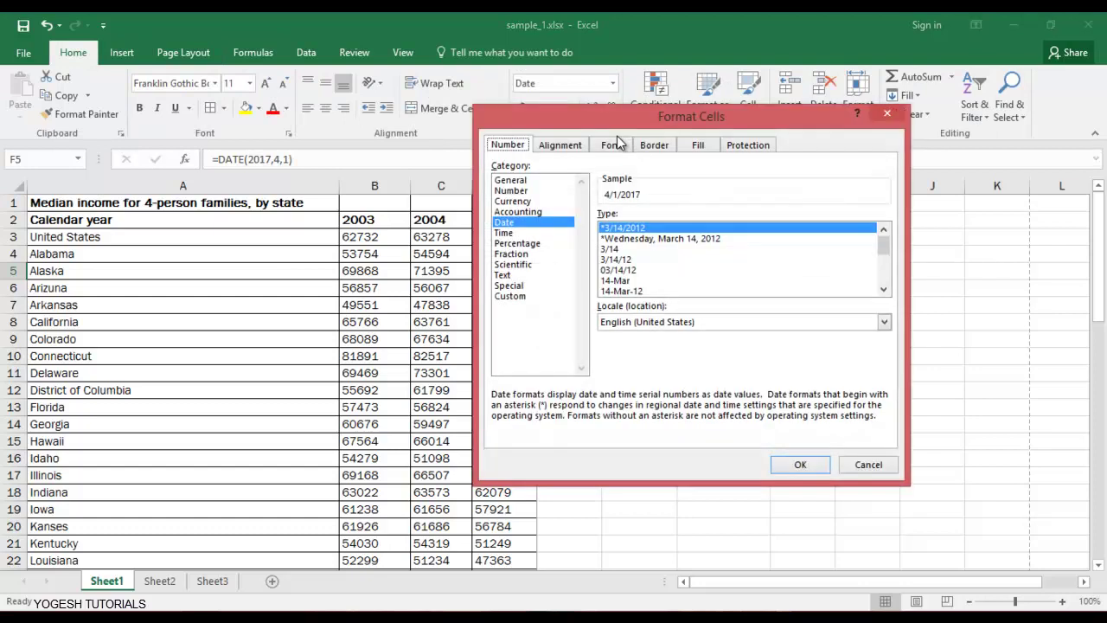
click(512, 296)
click(640, 265)
click(644, 329)
click(646, 309)
click(648, 317)
click(647, 307)
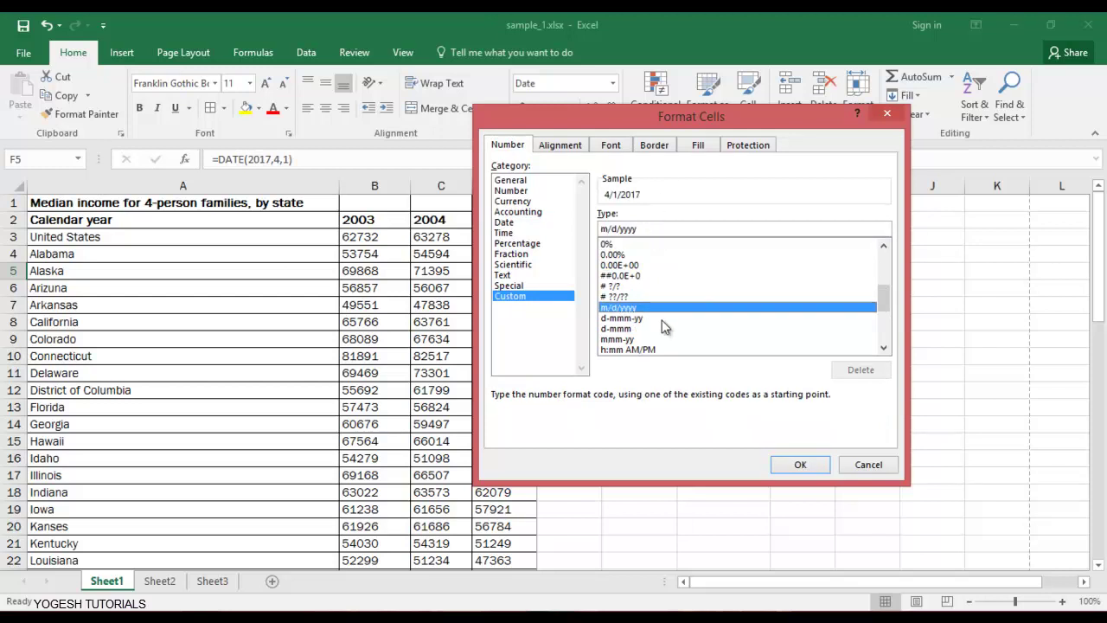
Replace the m/d/yyyy code with dd/mm/yyyy so F5 reads 01/04/2017.
scroll(661, 290, up, 6)
drag(649, 227, 606, 228)
text(dd)
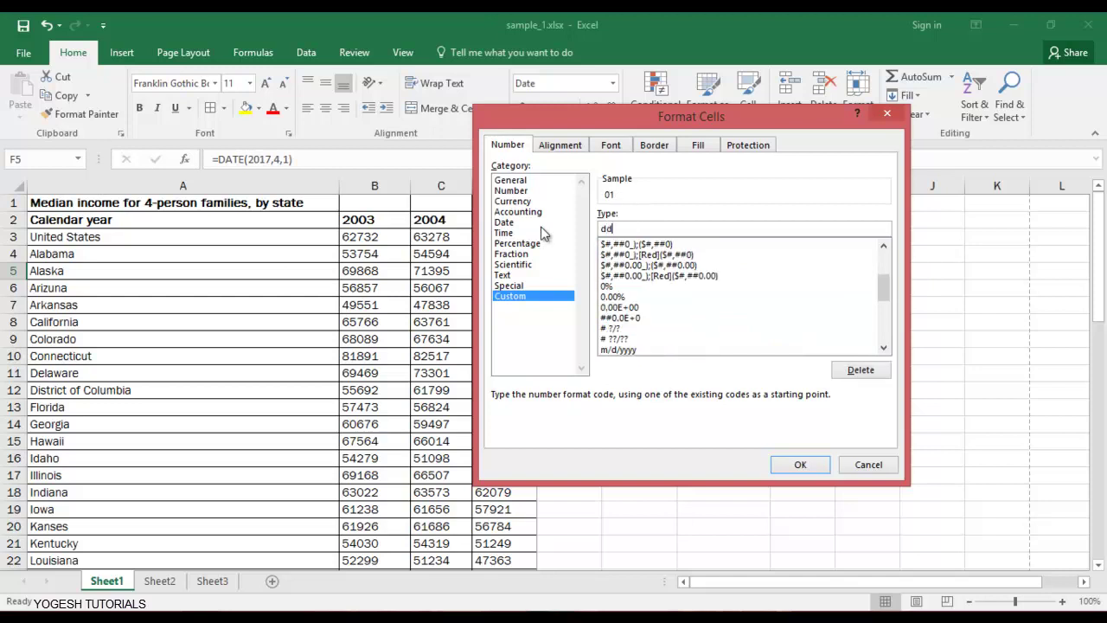
text(/mm/yyy)
key(Return)
Select cells around F4:F8, ending on F7.
click(704, 289)
click(673, 259)
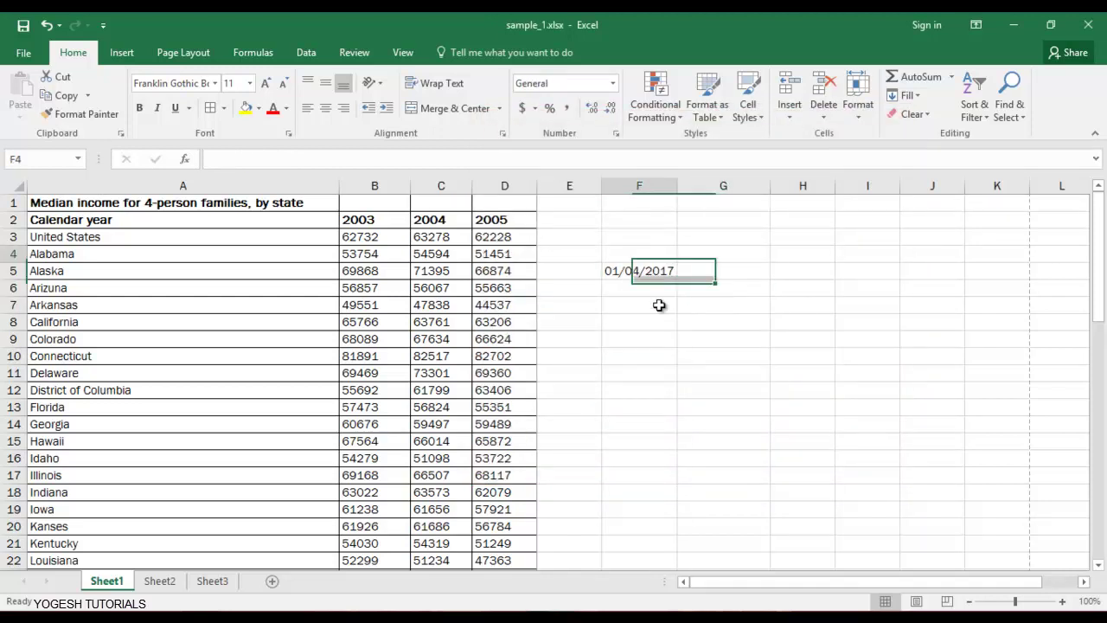
drag(659, 305, 660, 319)
click(659, 297)
click(668, 300)
Enter =AVERAGE(B7:D7) in F7, giving 47308.67 for Arkansas.
text(=)
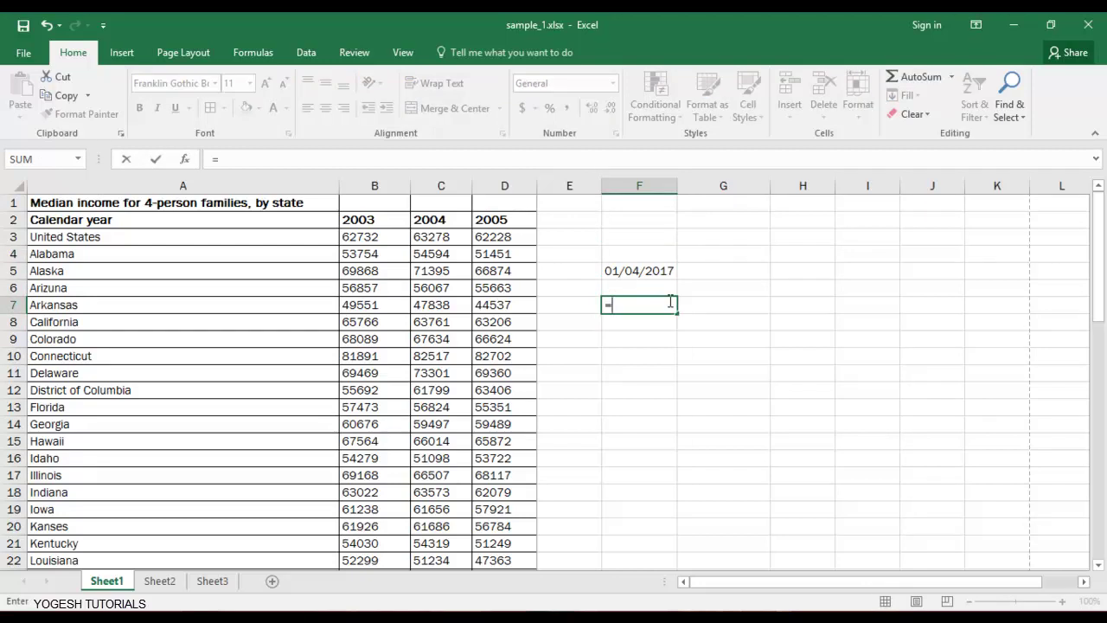
text(av)
key(Down)
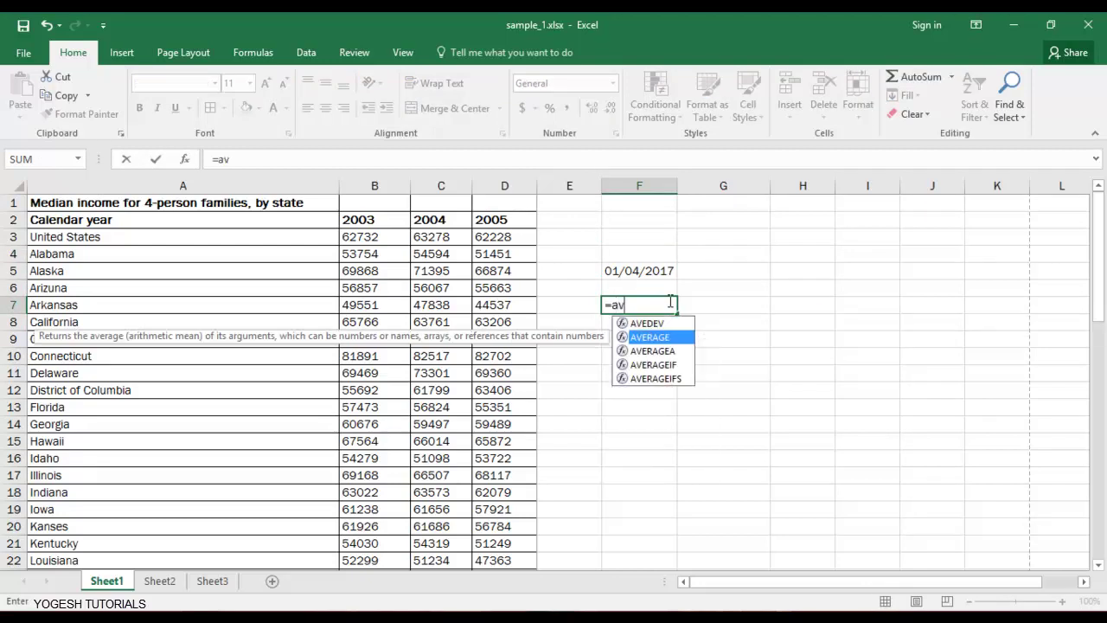
key(Tab)
key(Left)
key(Left)
key(Left)
key(Left)
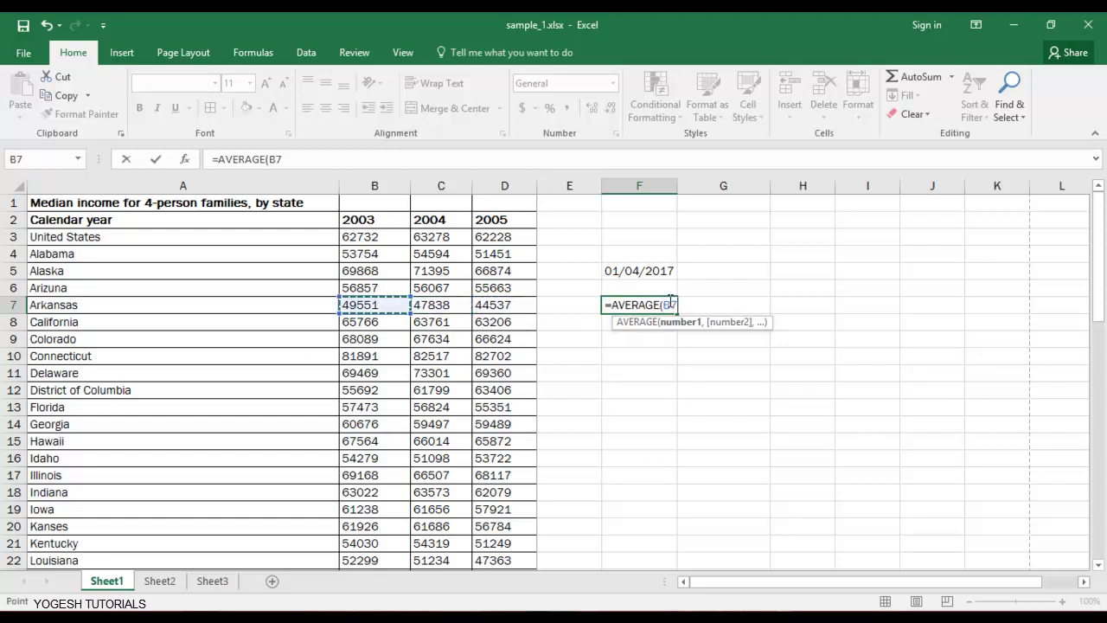
key(shift+Right)
key(shift+Right)
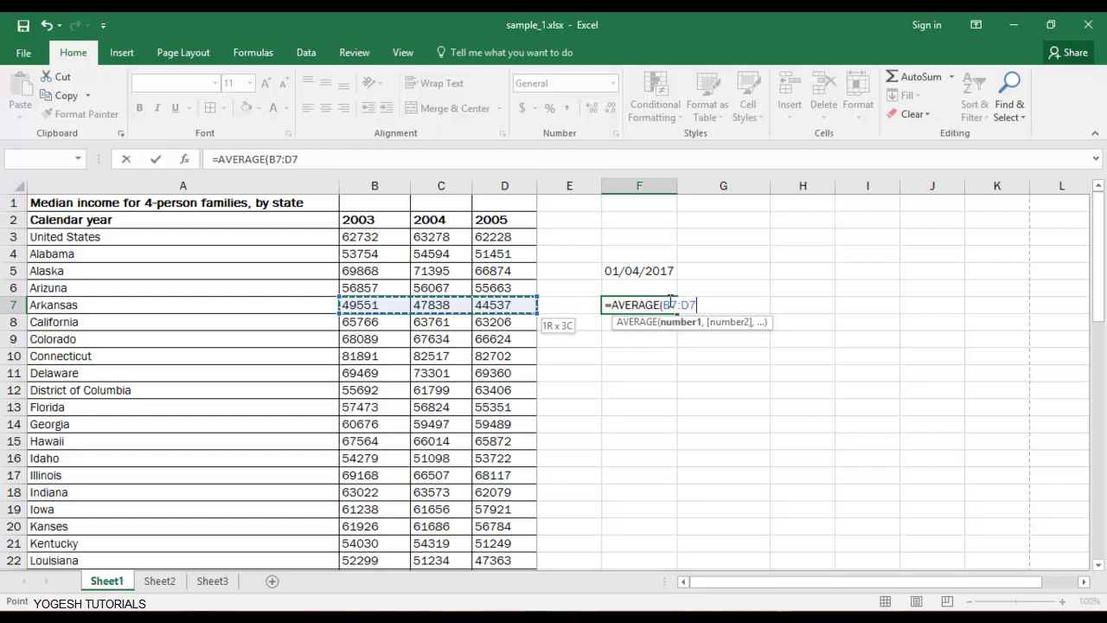
text())
key(Return)
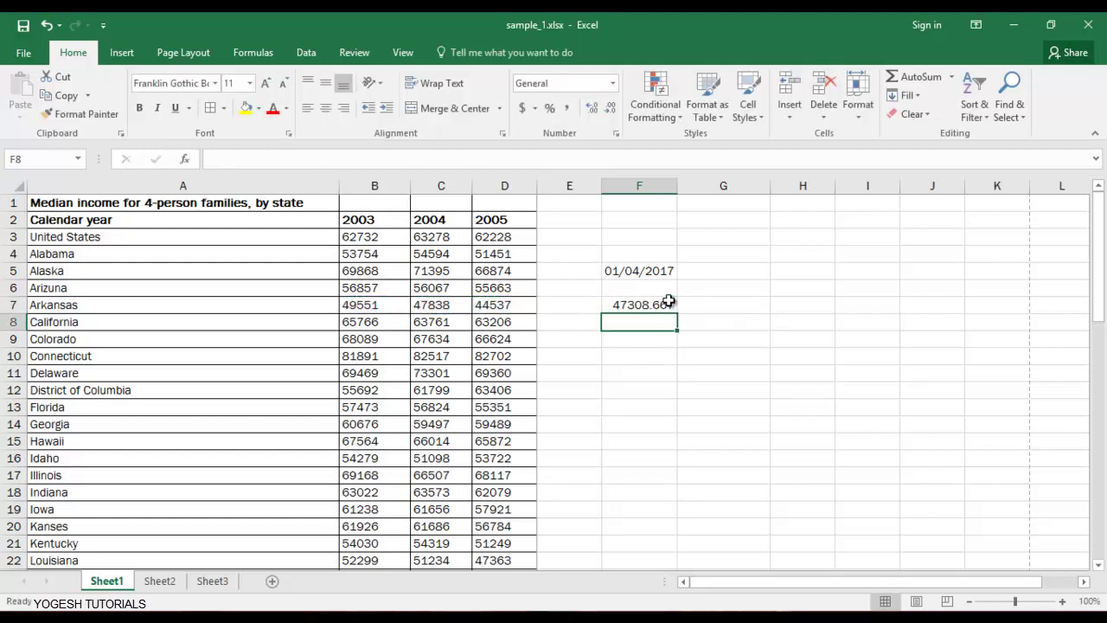
click(666, 303)
Select Arkansas's incomes B7:D7 to check their average in the status bar.
click(541, 304)
drag(505, 307, 376, 308)
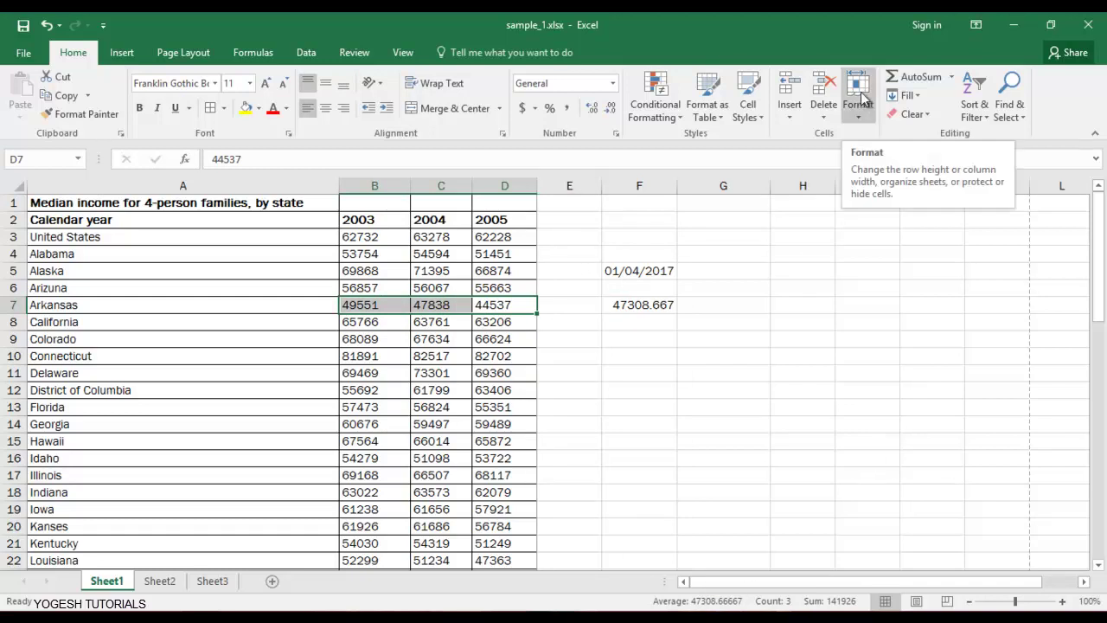
click(753, 356)
Delete the contents of E4:G9, removing the date and the average.
drag(562, 253, 736, 342)
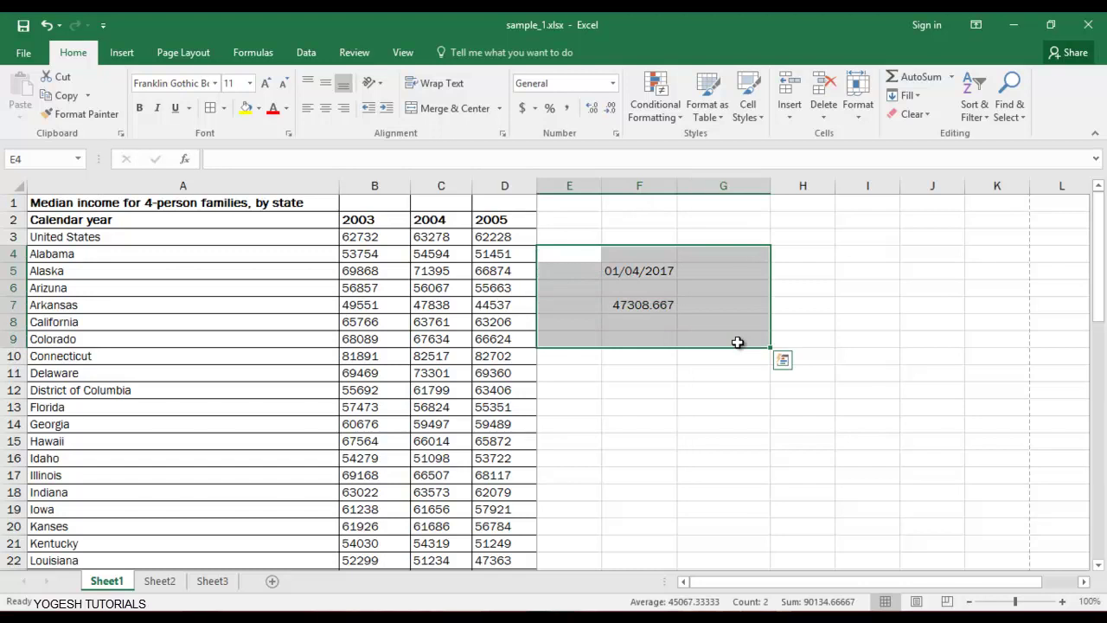
key(Delete)
key(Up)
key(Down)
key(Down)
key(Right)
key(Right)
key(Down)
key(Left)
key(Left)
key(Right)
key(Right)
key(Left)
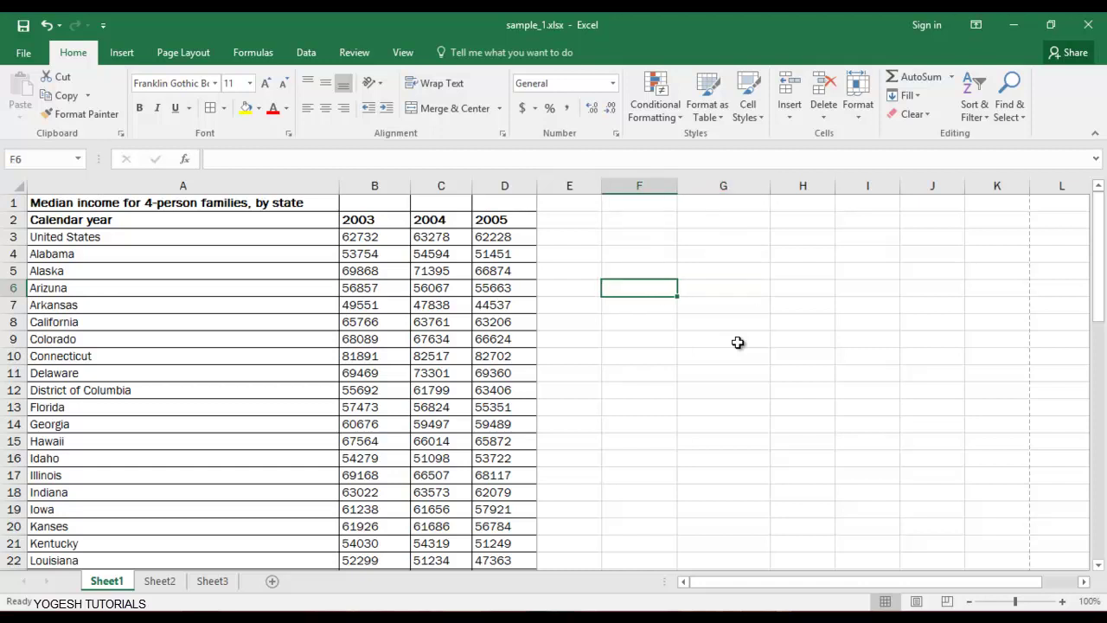
Fill column F from F6 with the numbers 1, 1, 1, 2, 2, 2, 6, 5, 9, 5, 4.
text(1)
key(Return)
text(1)
key(Return)
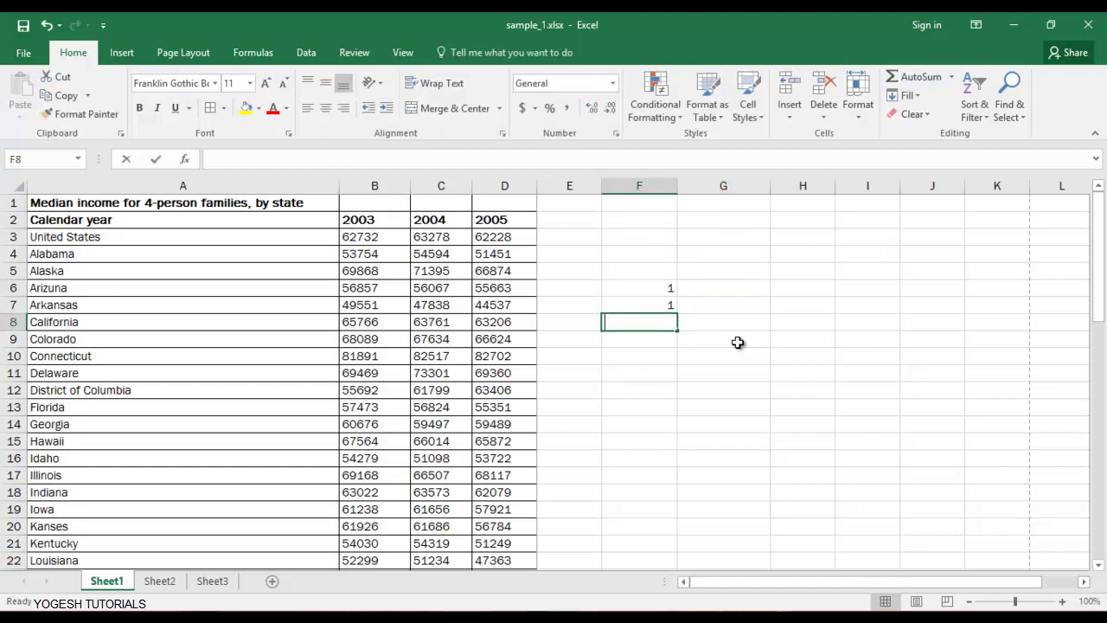
text(1)
key(Return)
text(2)
key(Return)
text(2)
key(Return)
text(2)
key(Return)
text(6)
key(Return)
text(5)
key(Return)
key(Return)
text(5)
key(Return)
text(4)
key(Return)
key(Return)
key(Up)
key(Up)
key(Up)
key(Up)
key(Up)
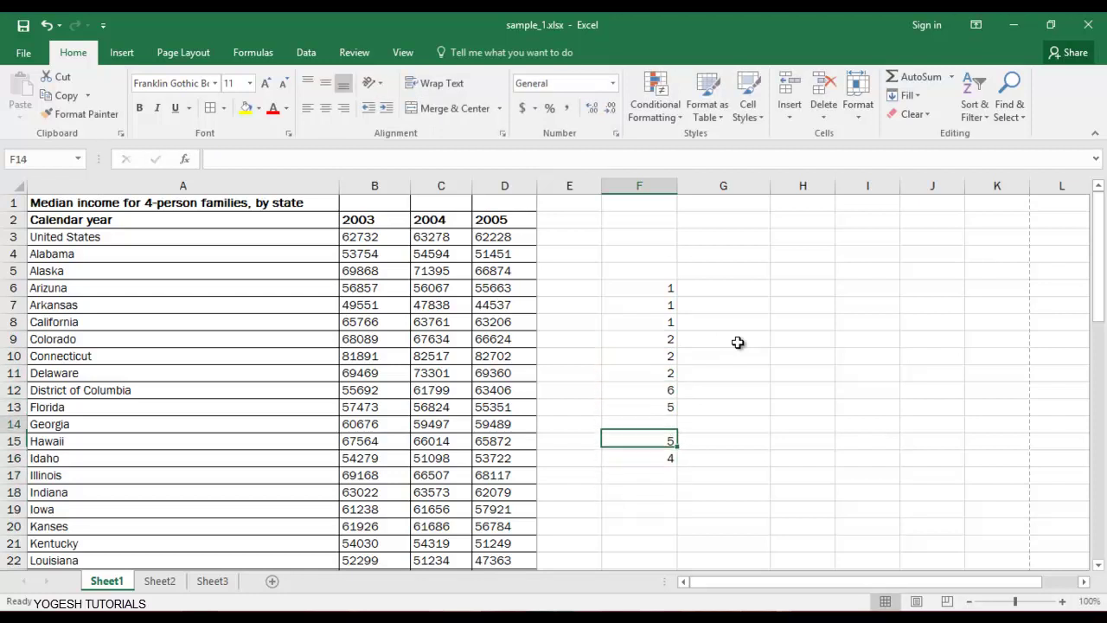
key(Up)
key(Up)
key(Down)
key(Down)
key(Down)
text(9)
key(Tab)
Fill column H from H6 with the numbers 1, 1, 5, 4, 8, 2, 6, 2, 6, 5, 4.
key(Up)
key(Up)
key(Up)
key(Up)
key(Up)
key(Up)
key(Up)
key(Up)
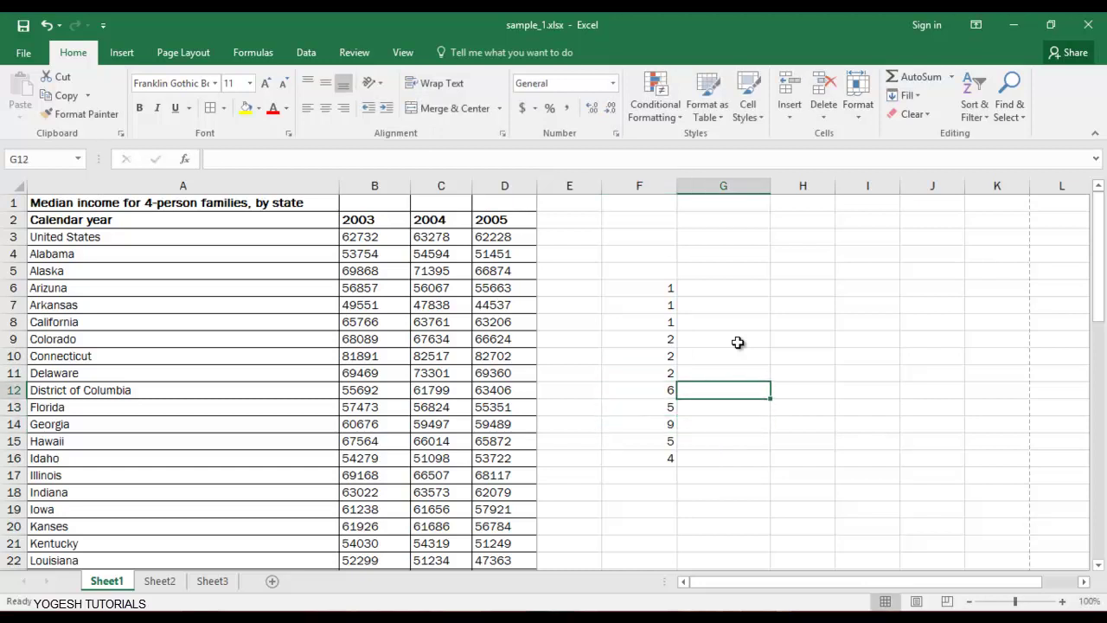
key(Right)
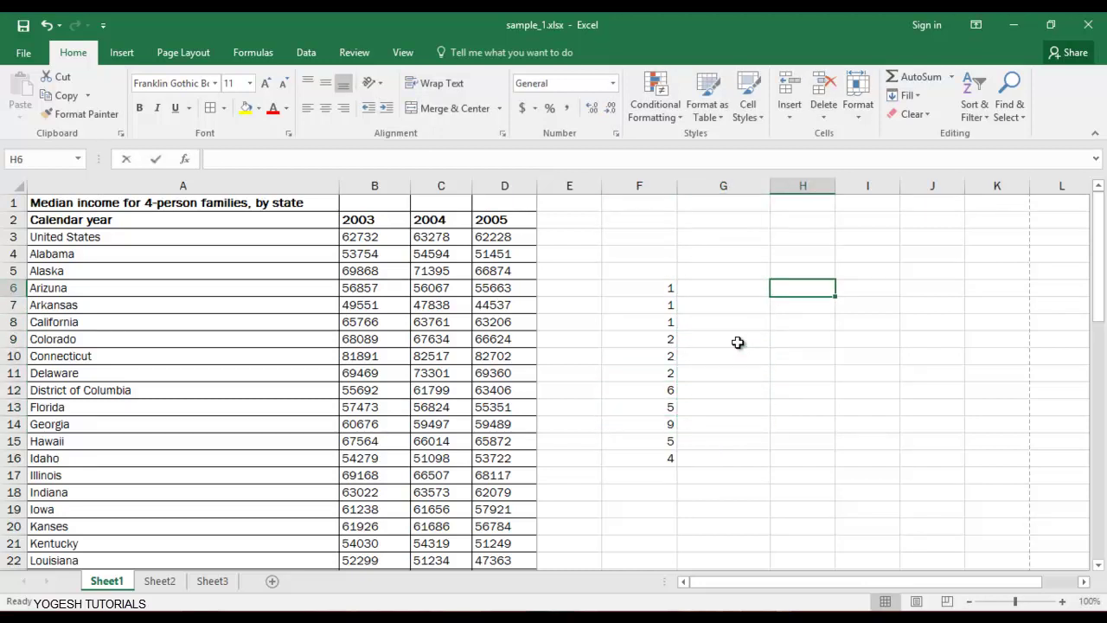
text(1)
key(Return)
text(1)
key(Return)
text(5)
key(Return)
text(4)
key(Return)
text(8)
key(Return)
text(2)
key(Return)
key(Return)
text(2)
key(Return)
text(6)
key(Return)
key(Return)
text(4)
key(Up)
text(5)
key(Up)
key(Up)
key(Up)
key(Up)
key(Down)
text(6)
key(Up)
key(Up)
key(Up)
key(Up)
key(Up)
key(Up)
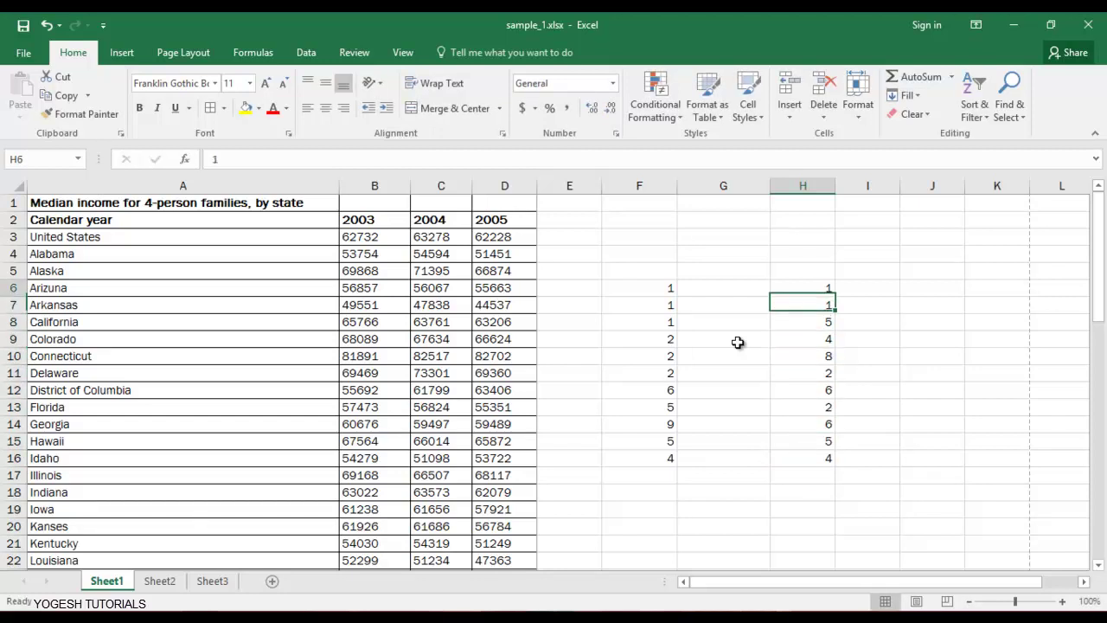
key(Left)
key(Left)
key(Right)
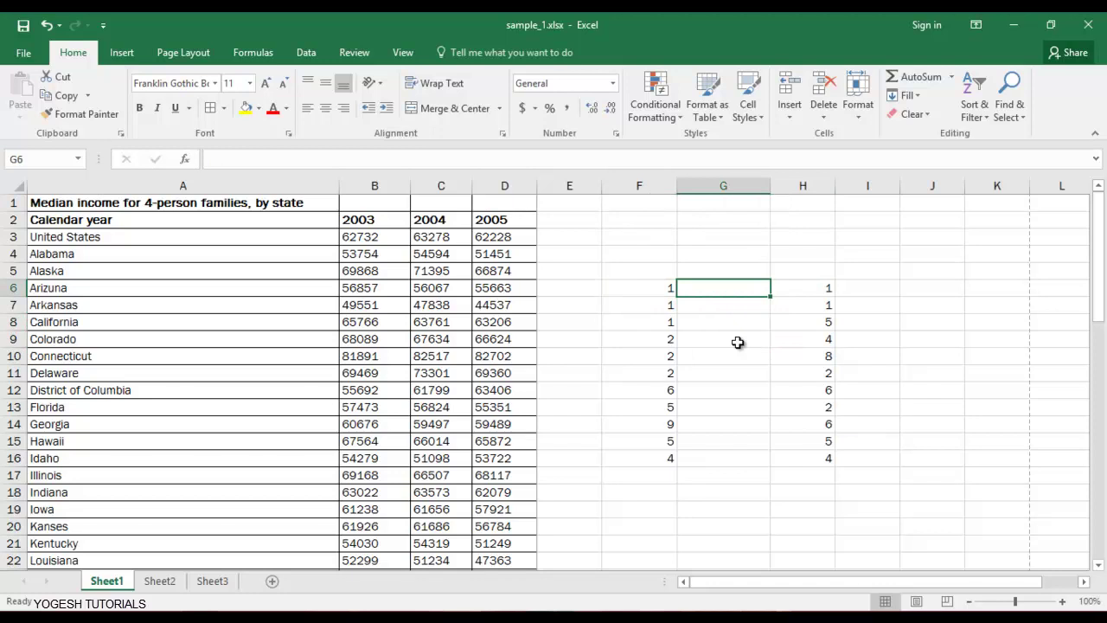
Enter the comparison formula =F6=H6 in G6.
text(=)
key(Left)
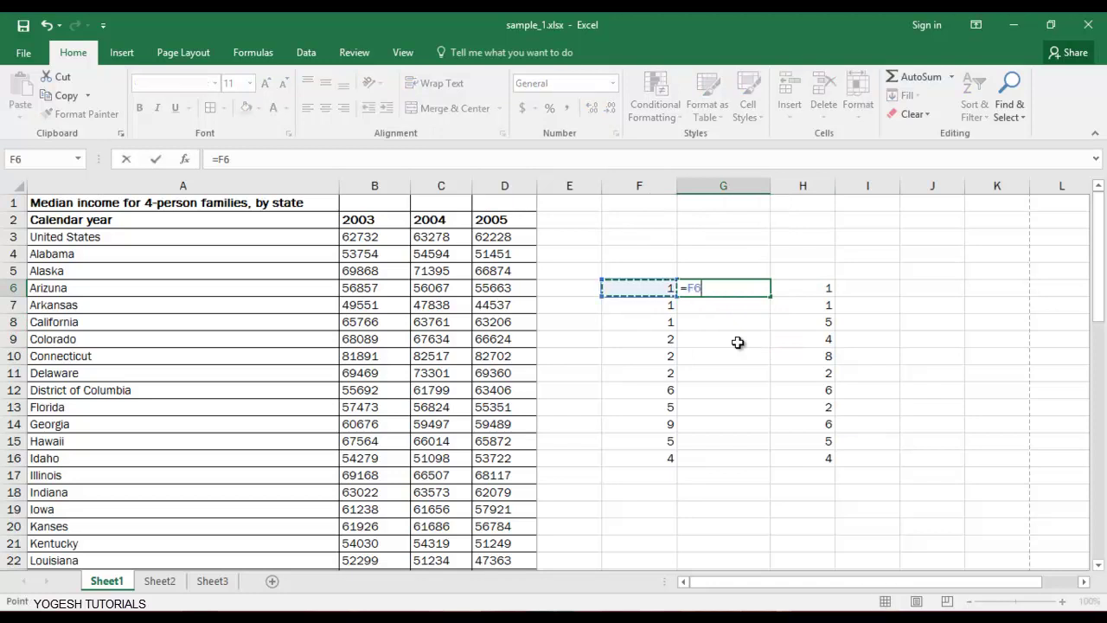
text(=)
key(Right)
key(Return)
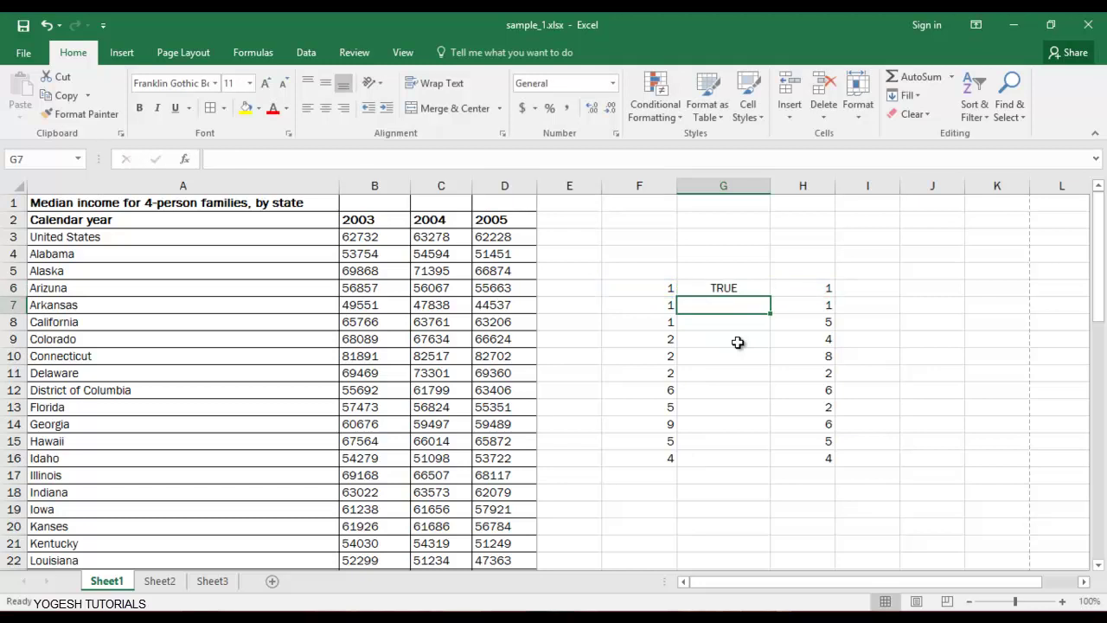
key(Up)
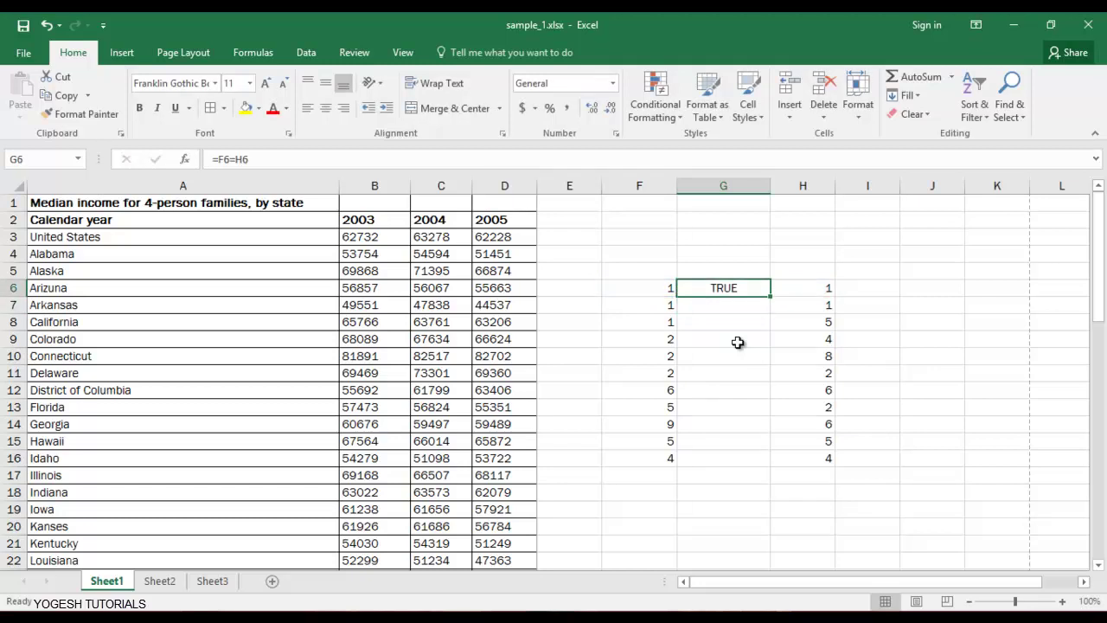
Fill the =F6=H6 comparison down through G16 with Ctrl+D.
key(shift+Down)
key(shift+Down)
key(shift+Down)
key(shift+Down)
key(shift+Down)
key(shift+Down)
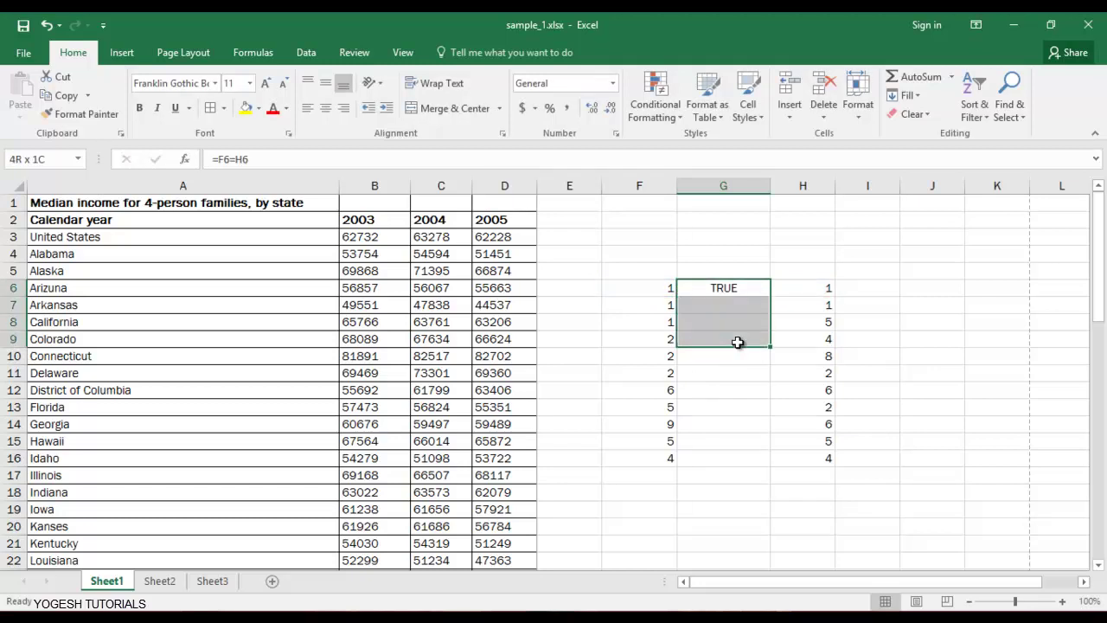
key(shift+Down)
key(shift+Down)
key(shift+Down)
key(shift+Down)
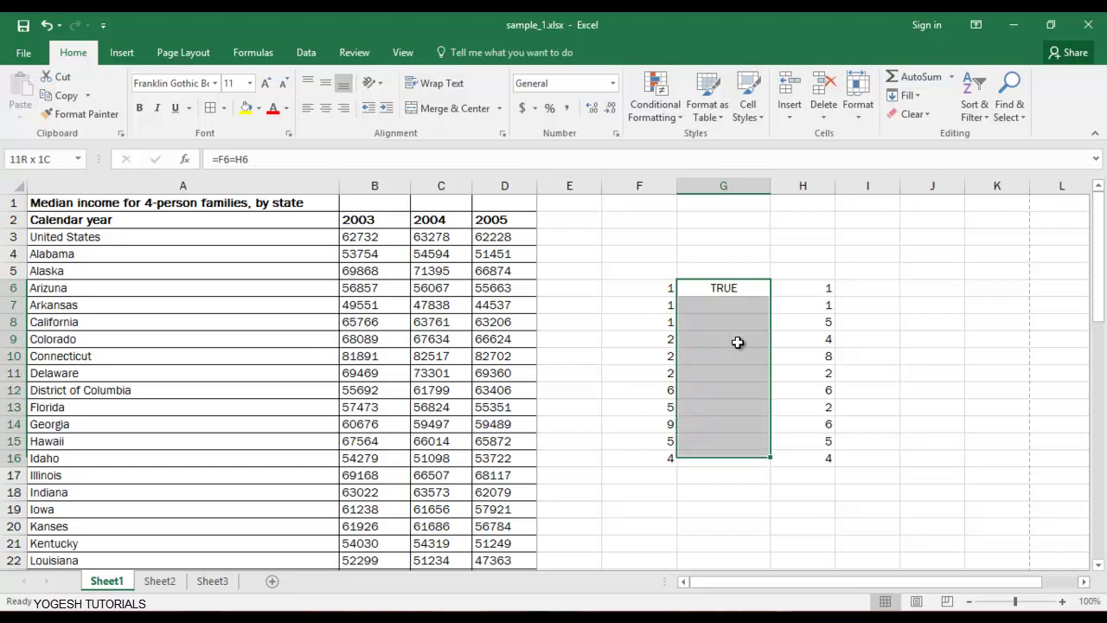
key(ctrl+d)
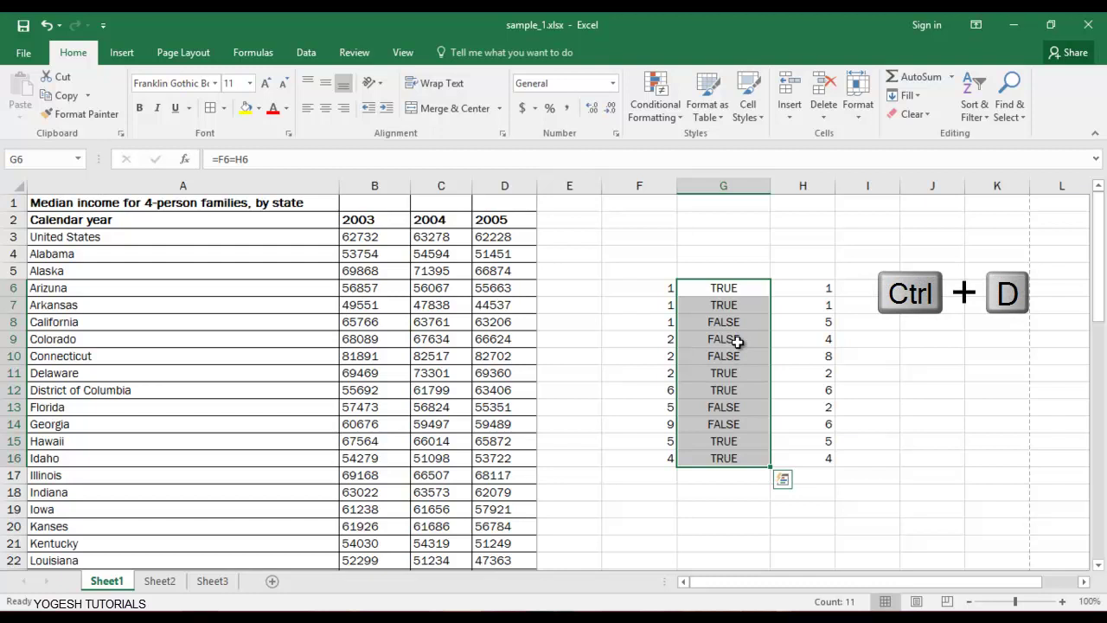
key(Down)
Step through the sample numbers and TRUE/FALSE results in F6:H16, ending back at F6.
key(Up)
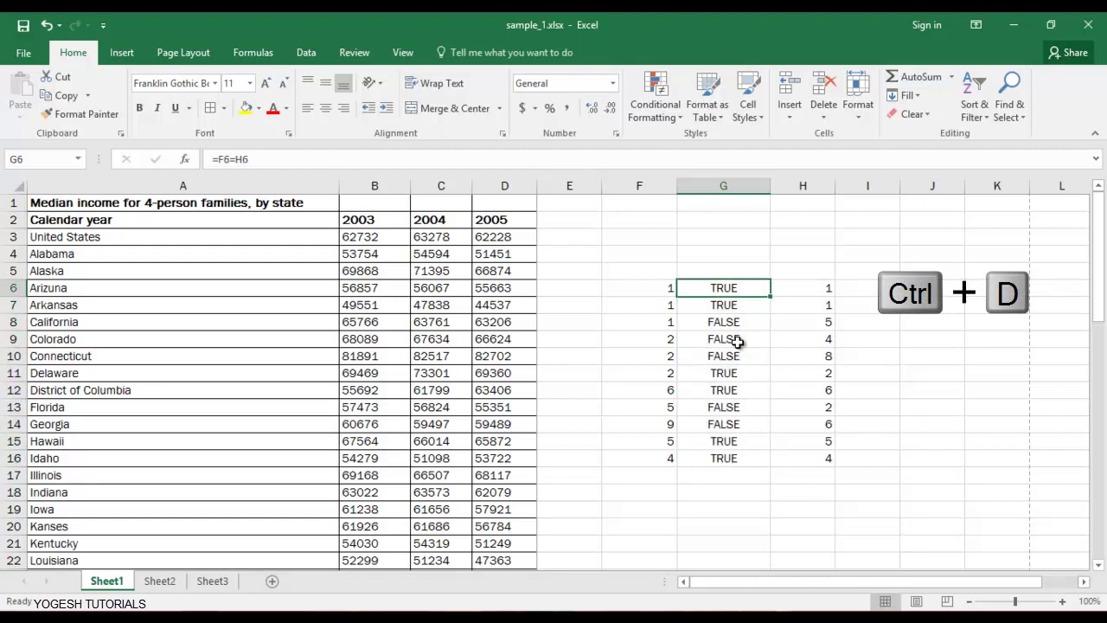
key(Right)
key(Left)
key(Down)
key(Down)
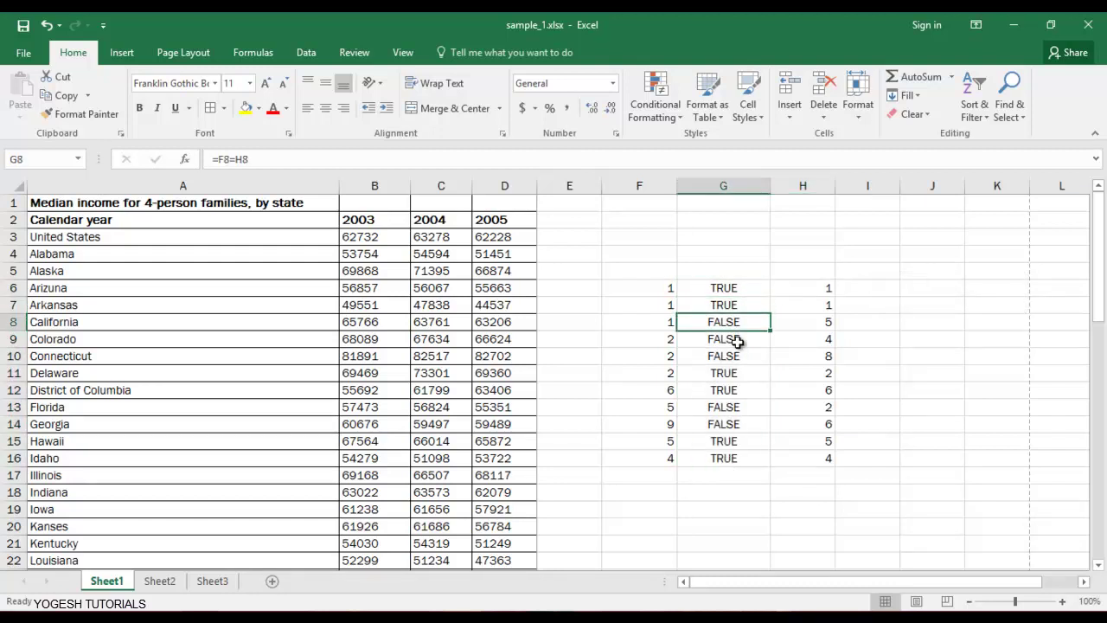
key(Right)
key(Down)
key(Left)
key(Left)
key(Down)
key(Right)
key(Right)
key(Up)
key(Up)
key(Up)
key(Up)
key(Up)
key(Left)
key(Left)
key(Down)
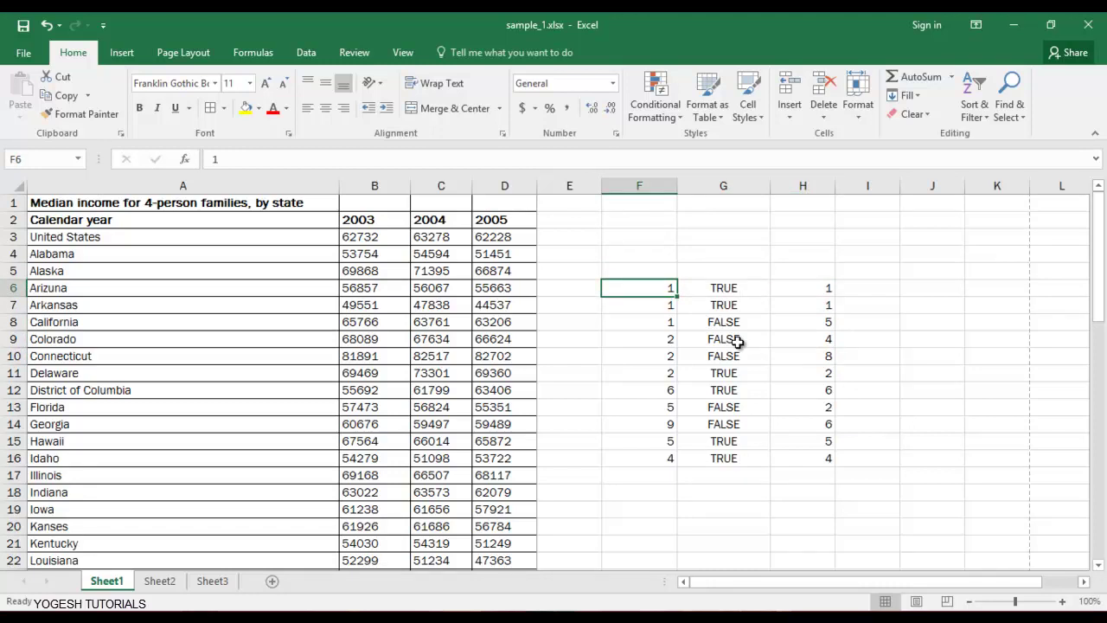
Select the F6:H16 block and delete its contents.
key(shift+Down)
key(shift+Right)
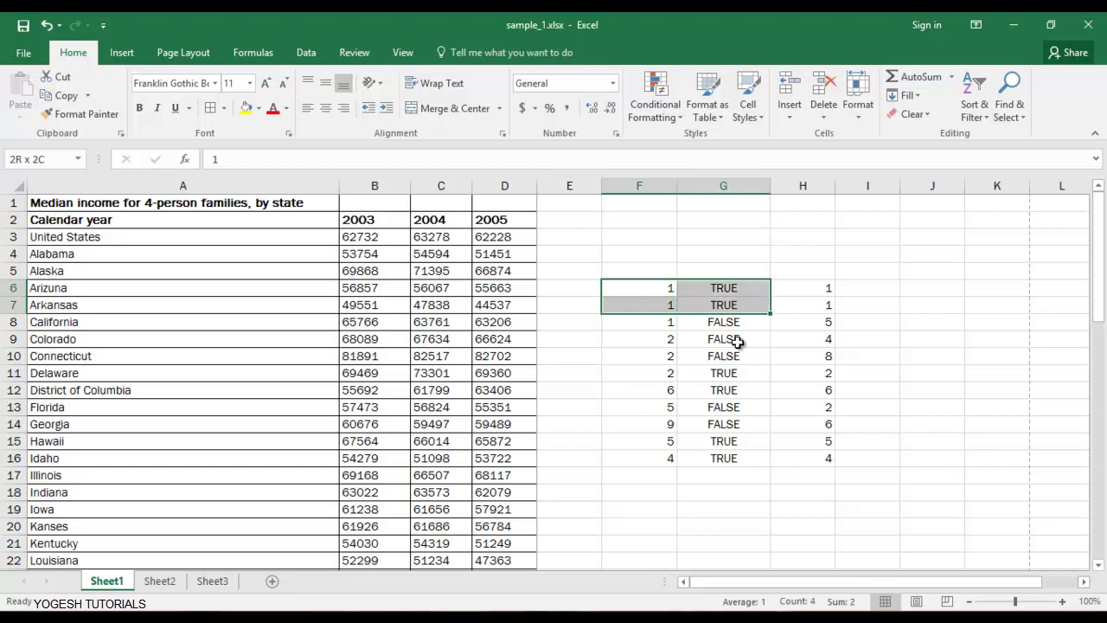
key(shift+Right)
key(shift+Down)
key(shift+Down)
key(shift+Down)
key(shift+Down)
key(shift+Down)
key(shift+Down)
key(shift+Down)
key(shift+Down)
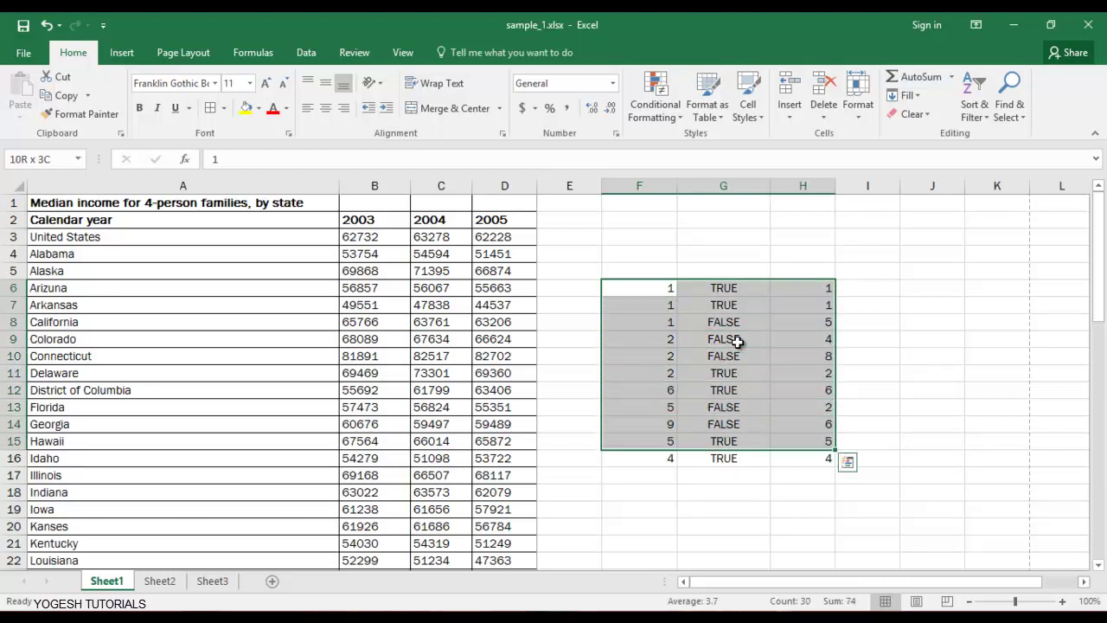
key(shift+Down)
key(Delete)
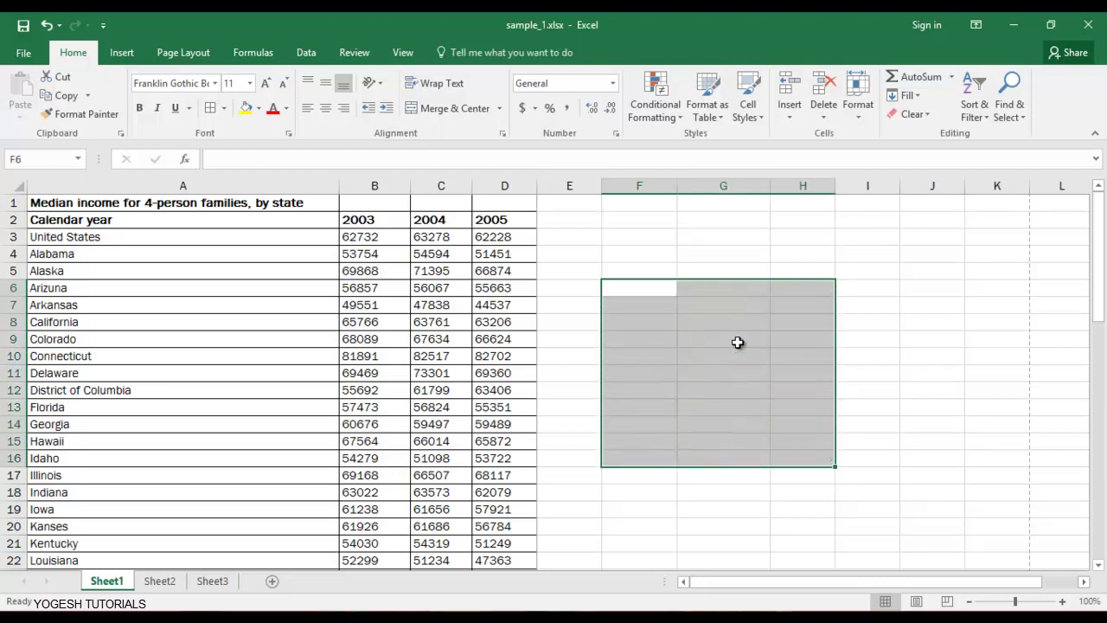
key(Down)
key(Down)
key(Down)
key(Up)
key(Up)
key(Down)
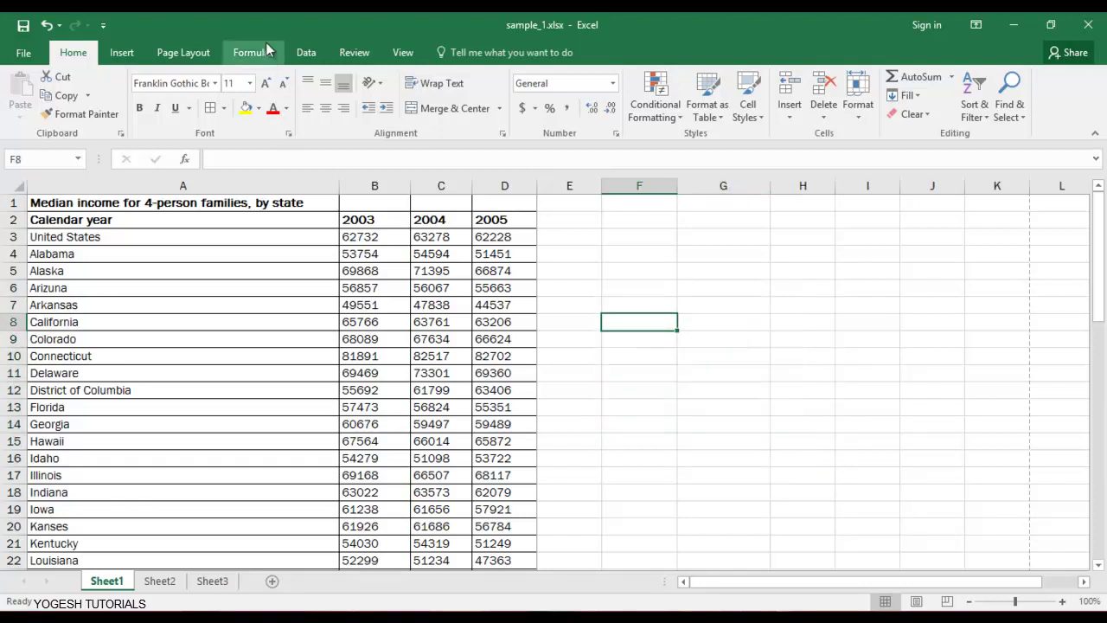
Browse the Lookup & Reference function list on the Formulas ribbon, then dismiss it.
click(252, 52)
click(319, 114)
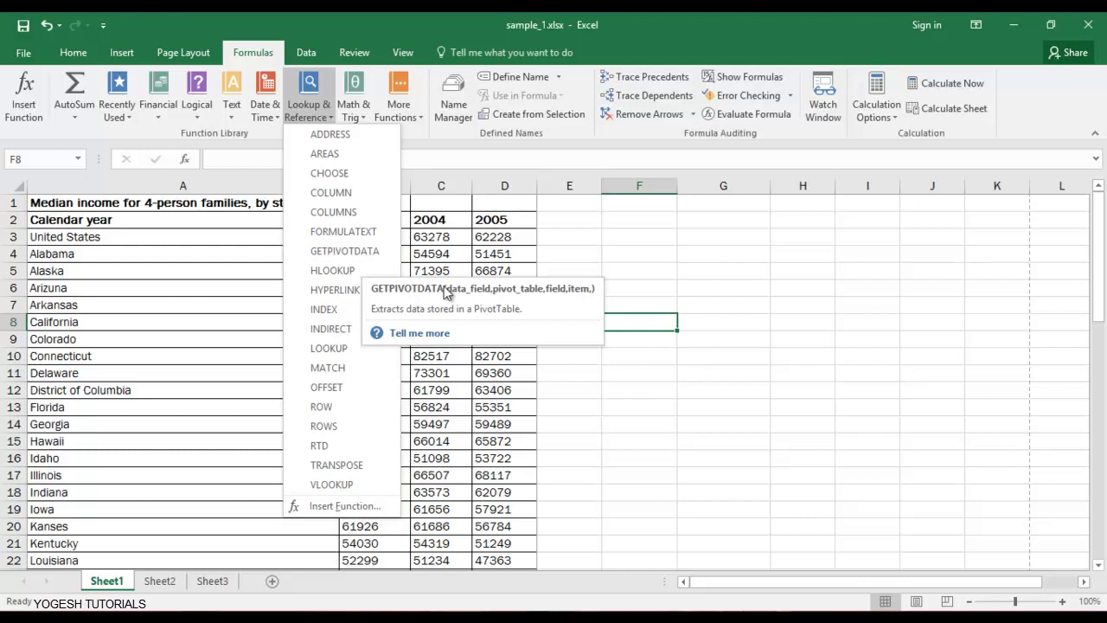
click(682, 274)
click(692, 273)
Enter the labels VLOOKUP, PIVOT TABLES, LOGICAL FUNCTIONS and HLOOKUP down G6:G9.
click(715, 293)
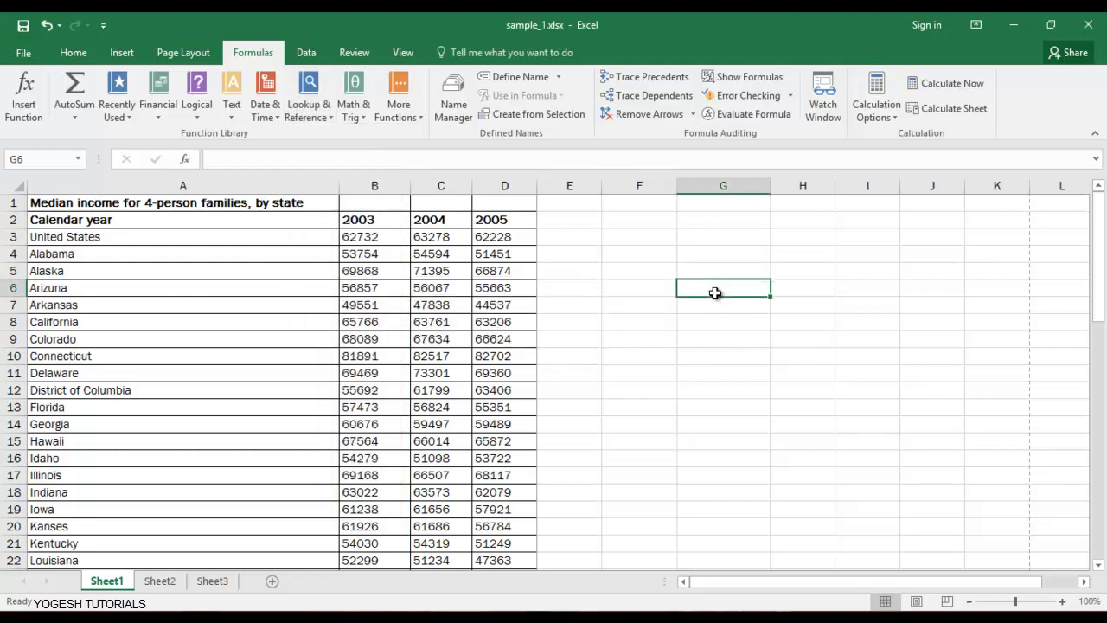
text(VLOO)
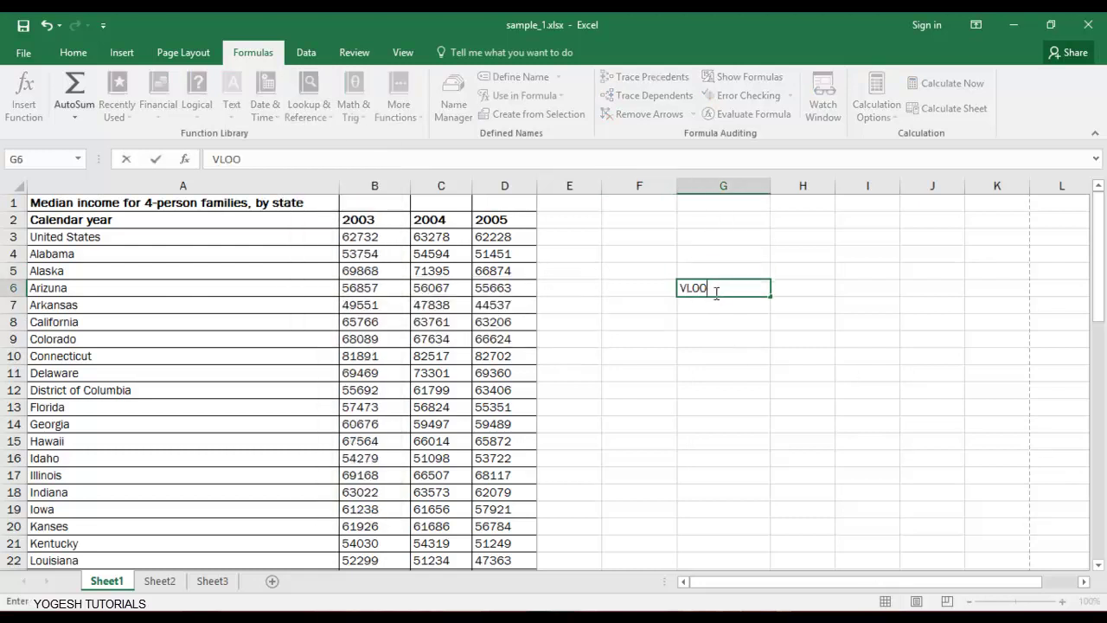
text(KUP)
key(Return)
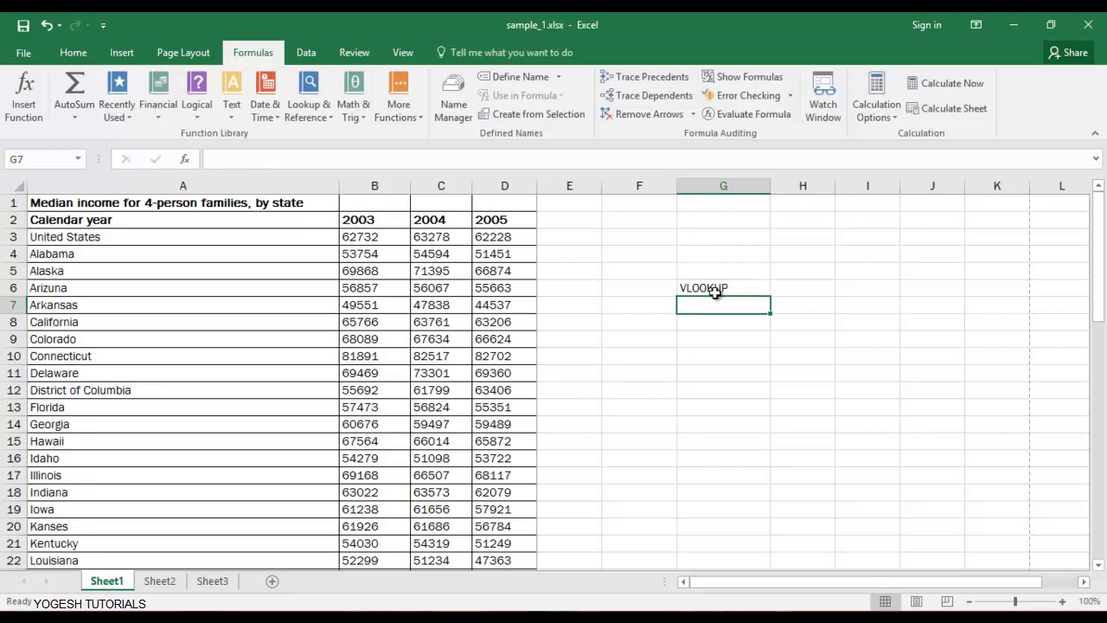
text(PO)
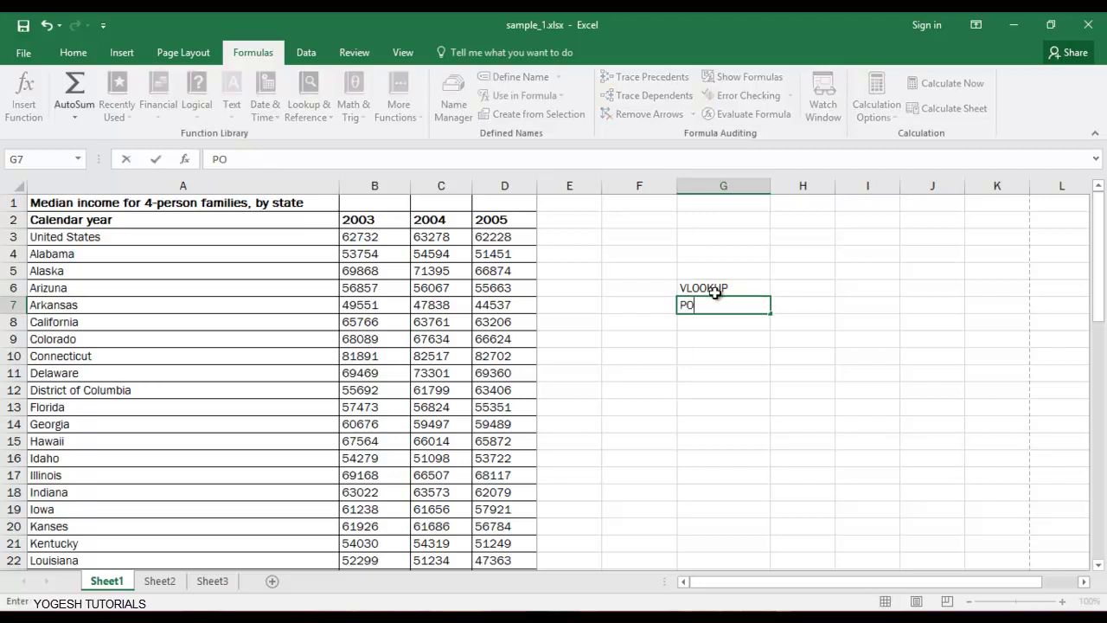
key(BackSpace)
text(IVOT TABLES)
key(Return)
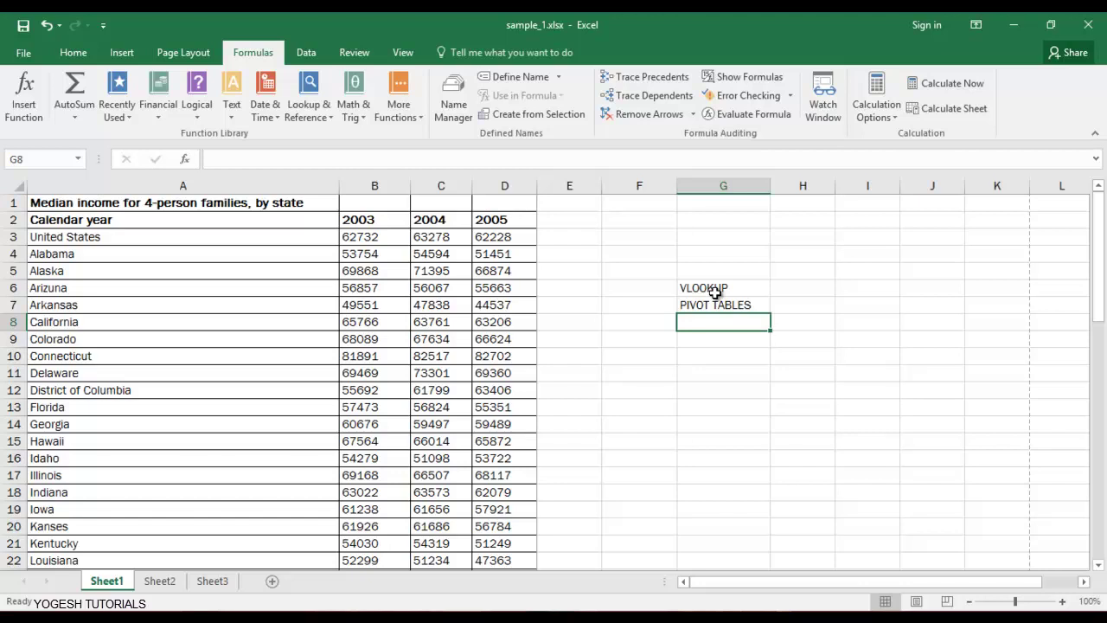
text(LO)
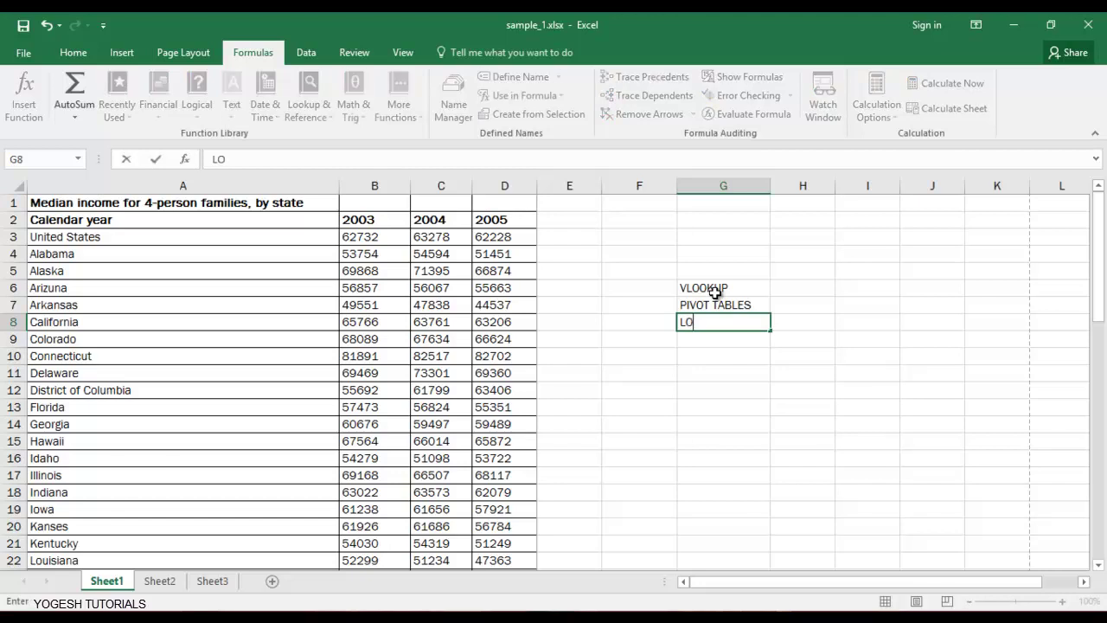
text(GICAL)
text( FI)
text(UN)
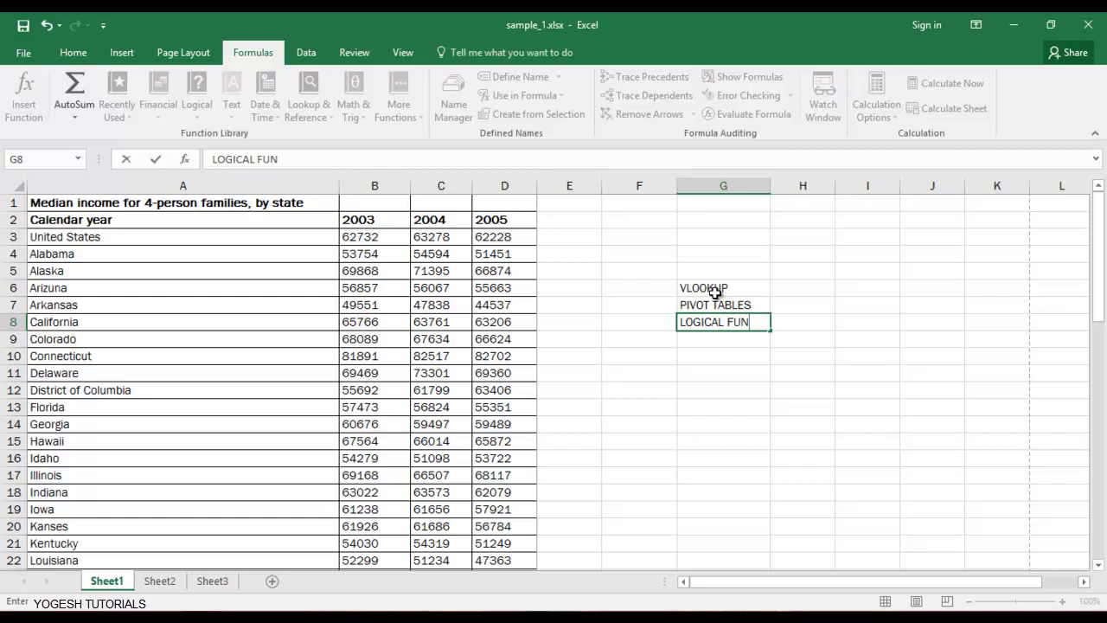
text(CTIONS)
key(Return)
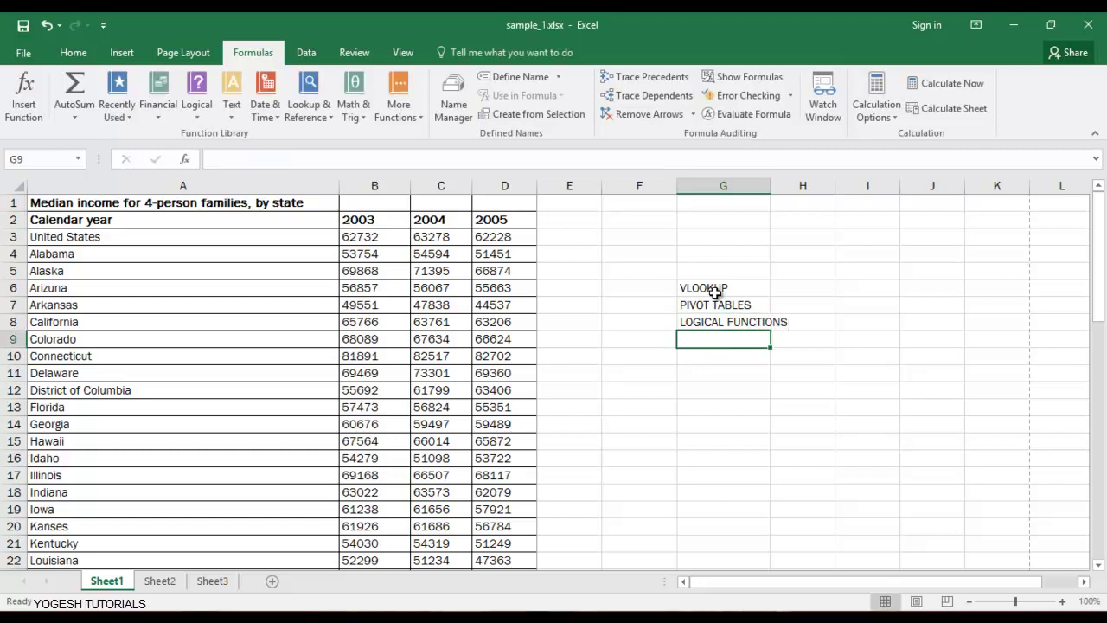
text(HLOOK)
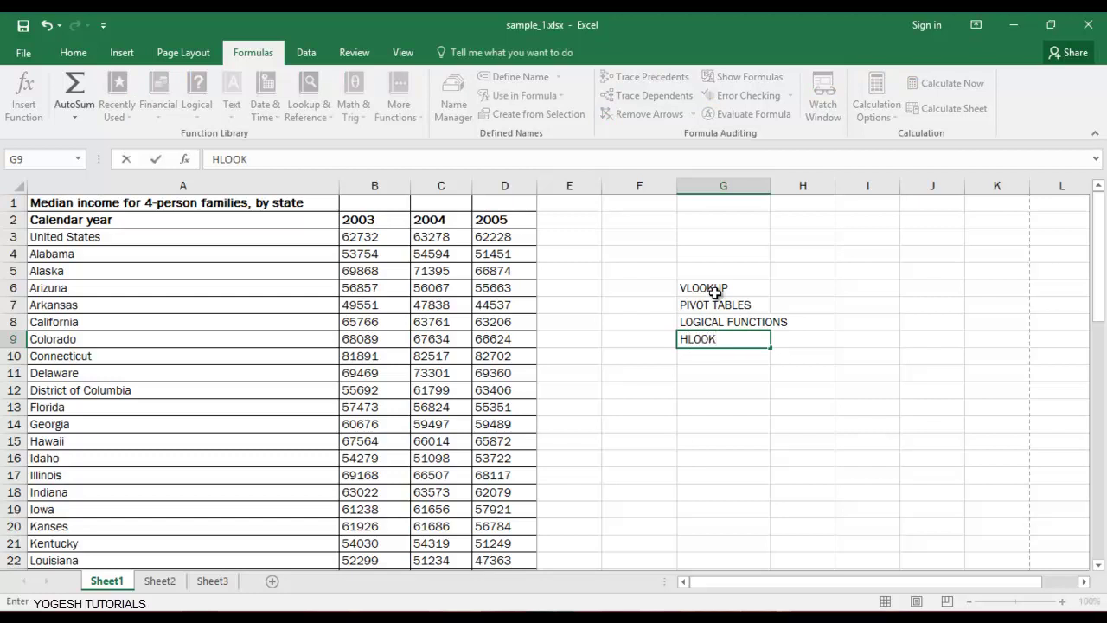
text(UP)
key(Return)
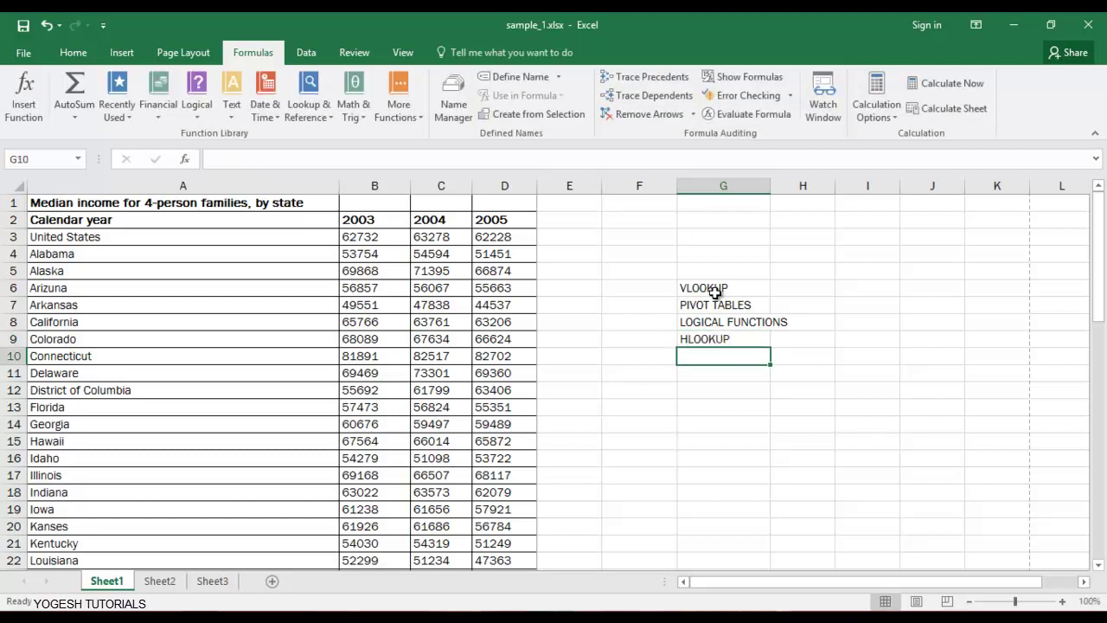
Type a person's first name into F13 and their surname into G13.
drag(662, 254, 766, 366)
click(887, 364)
click(668, 383)
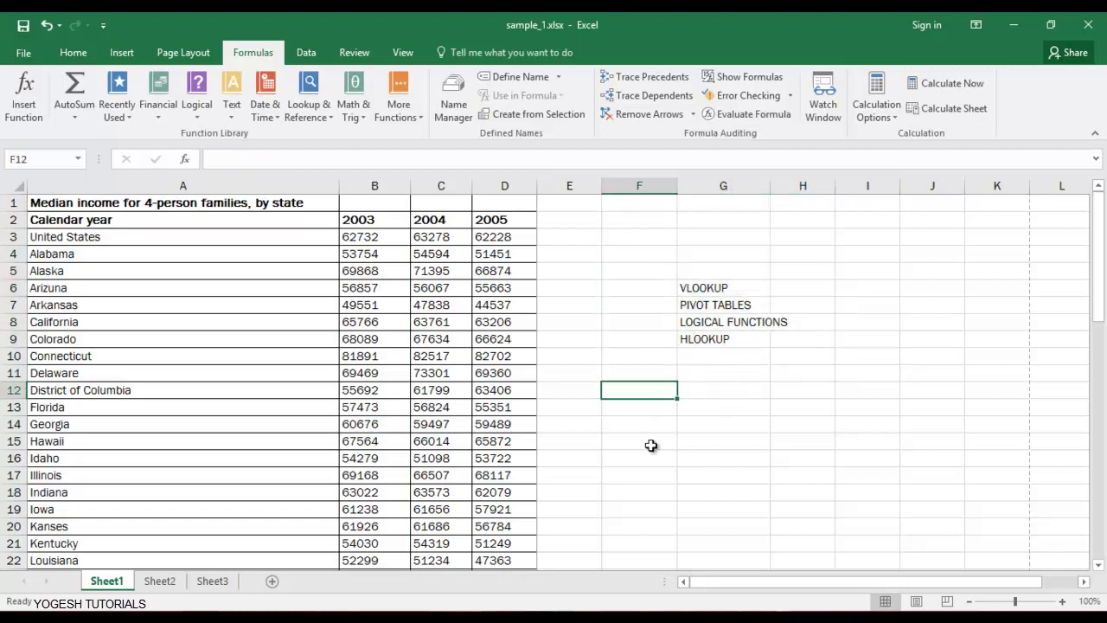
click(651, 414)
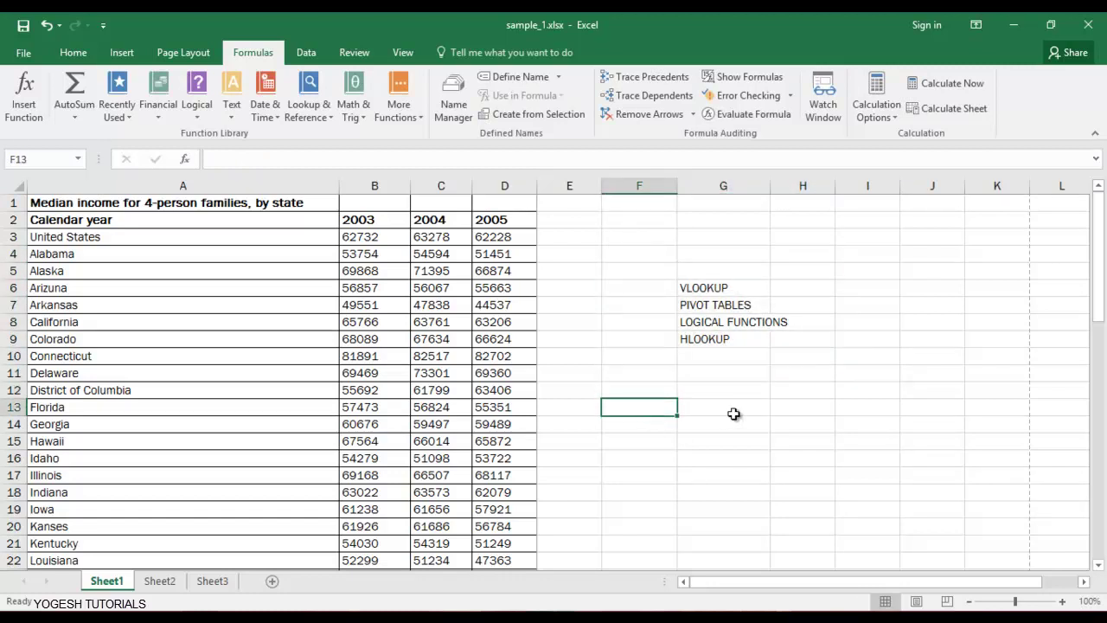
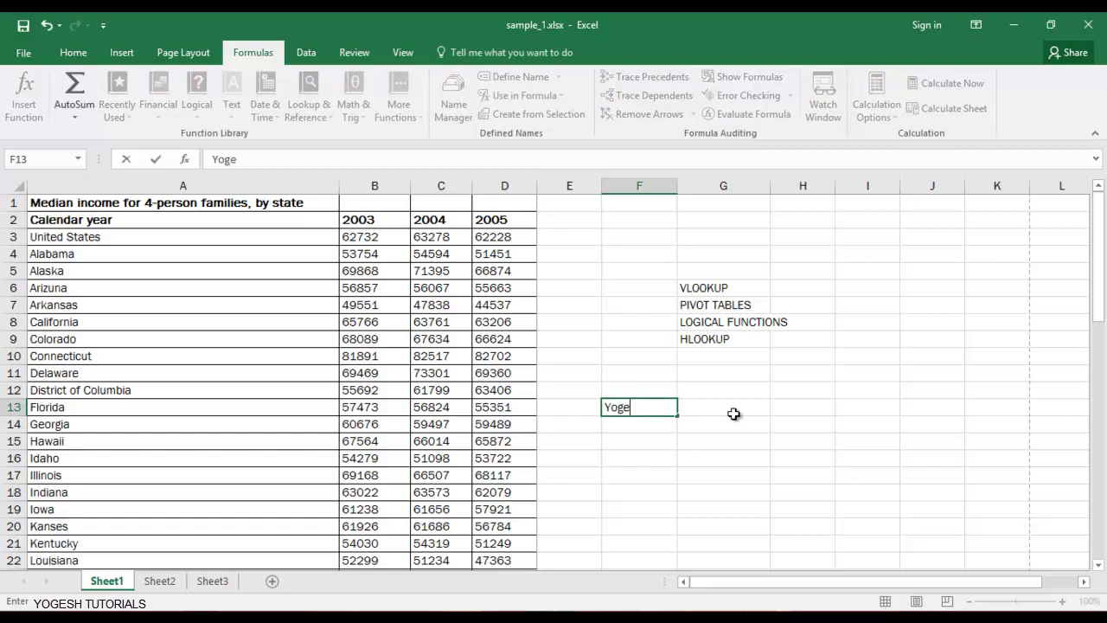
click(733, 413)
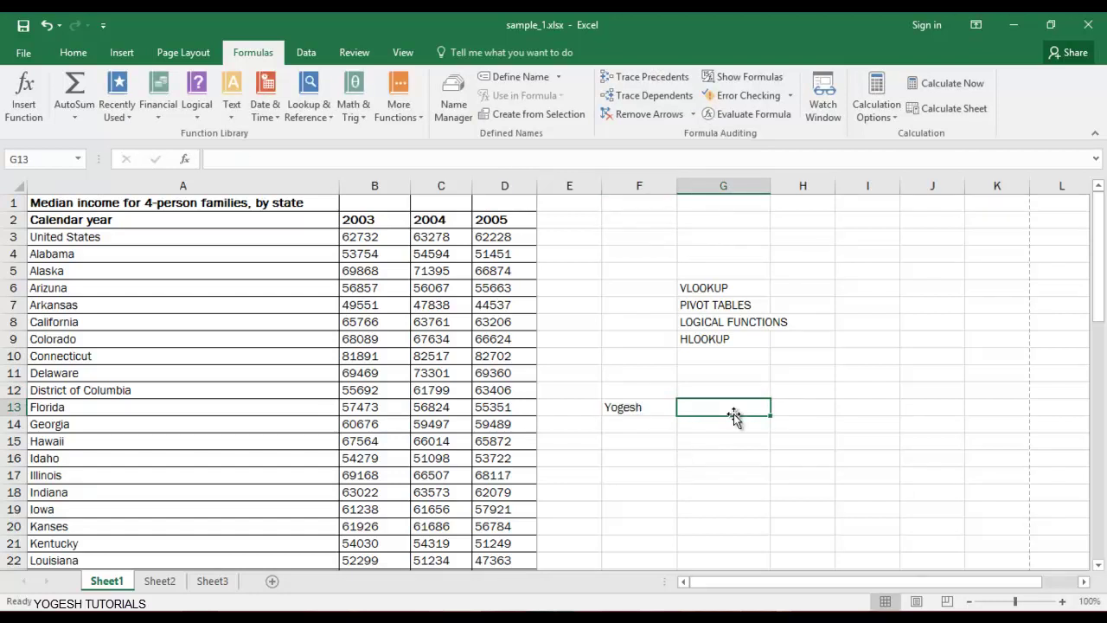
key(Tab)
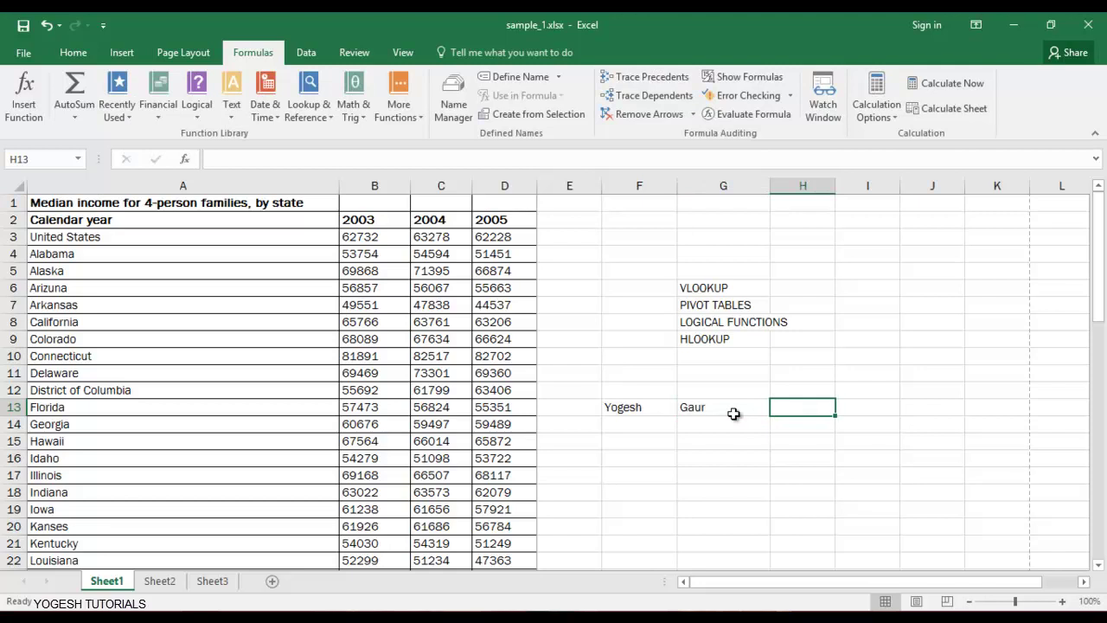
Enter =CONCATENATE(F13,G13) in H13 to combine the first name and surname.
text(=con)
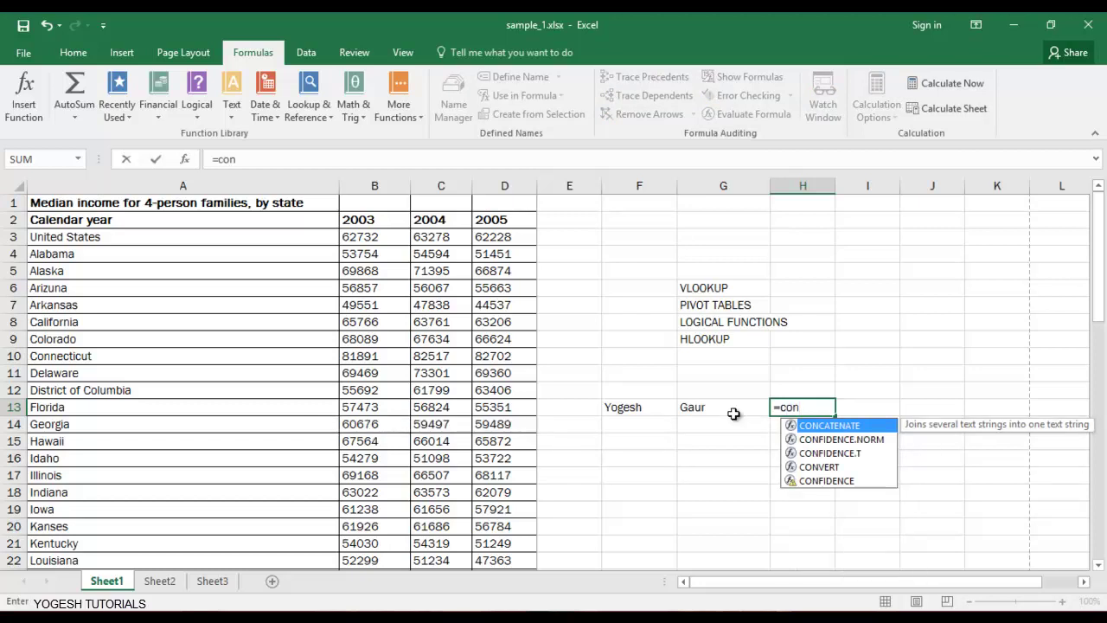
key(Tab)
key(Left)
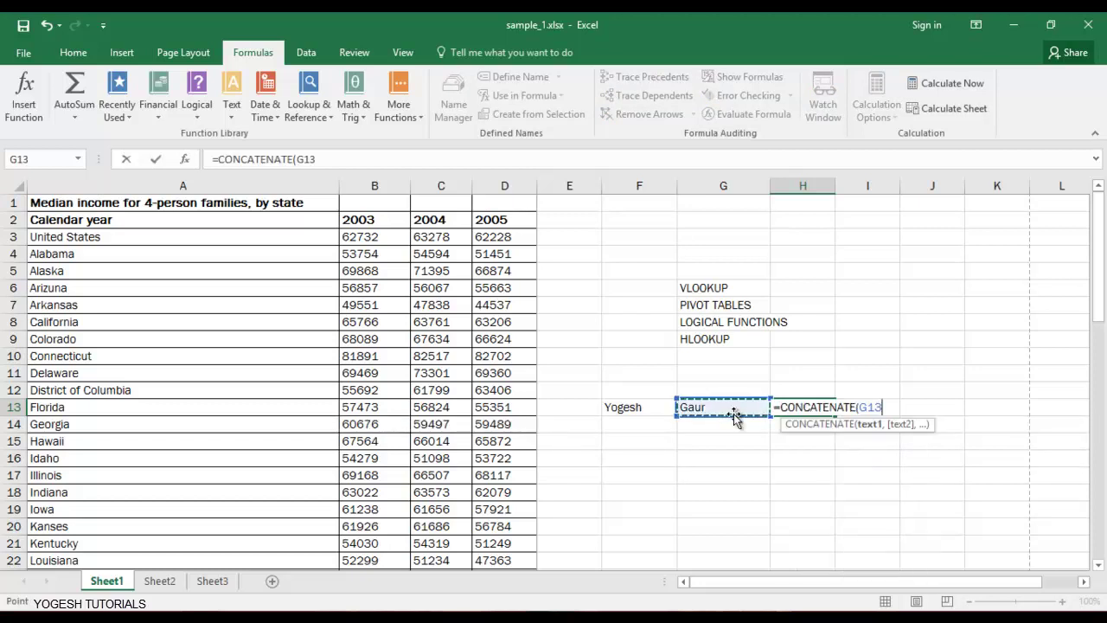
key(Left)
text(,)
key(Left)
key(Left)
key(Right)
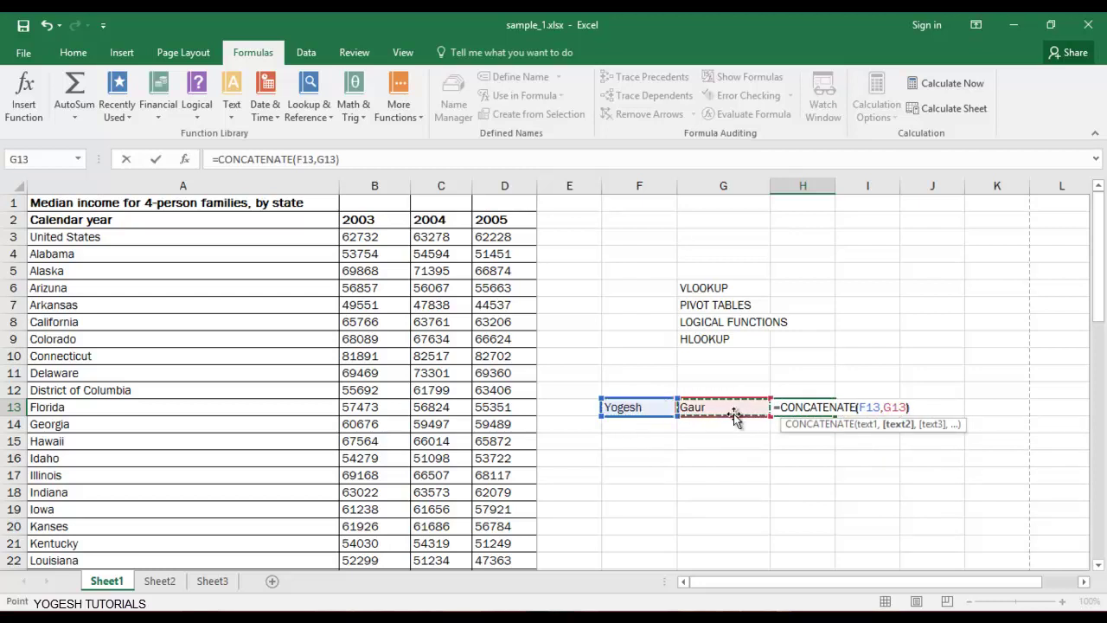
key(Return)
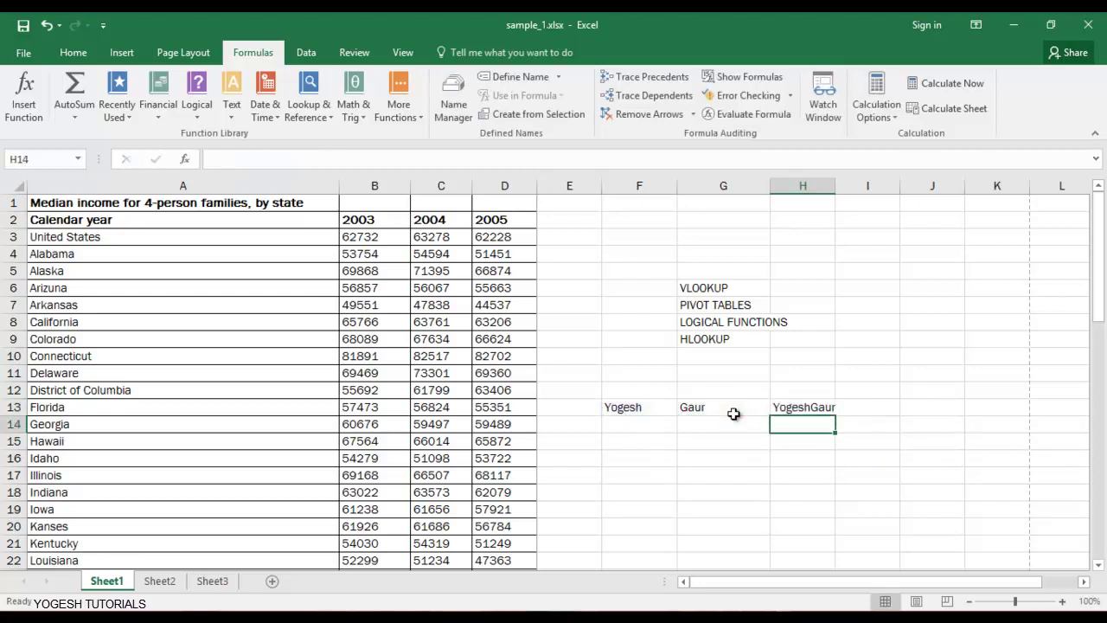
key(Up)
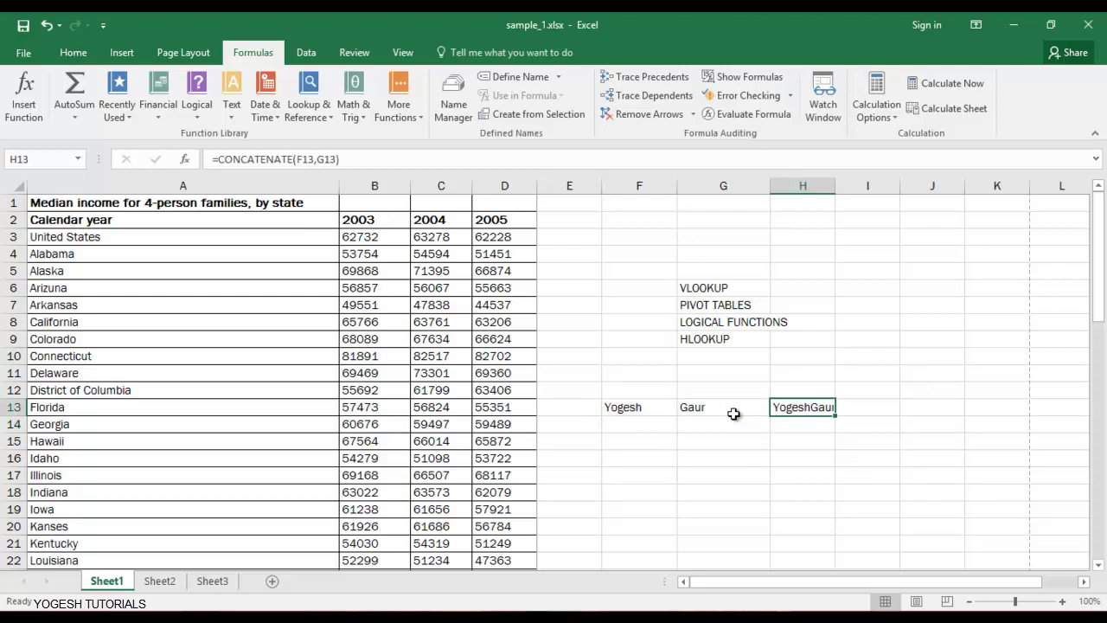
key(XF86AudioRaiseVolume)
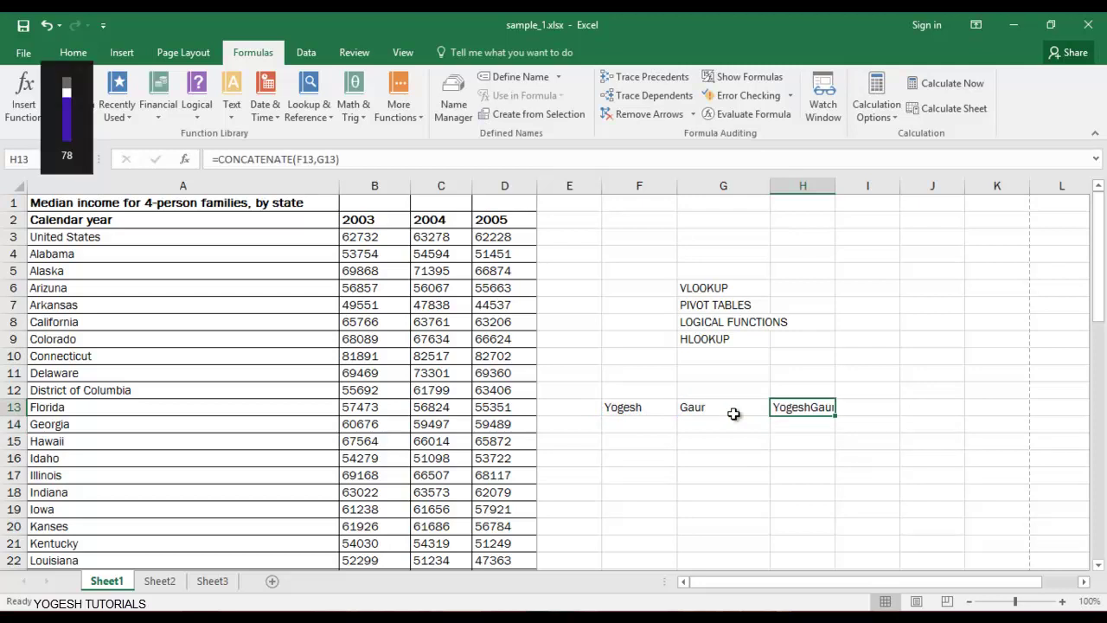
click(788, 434)
click(803, 406)
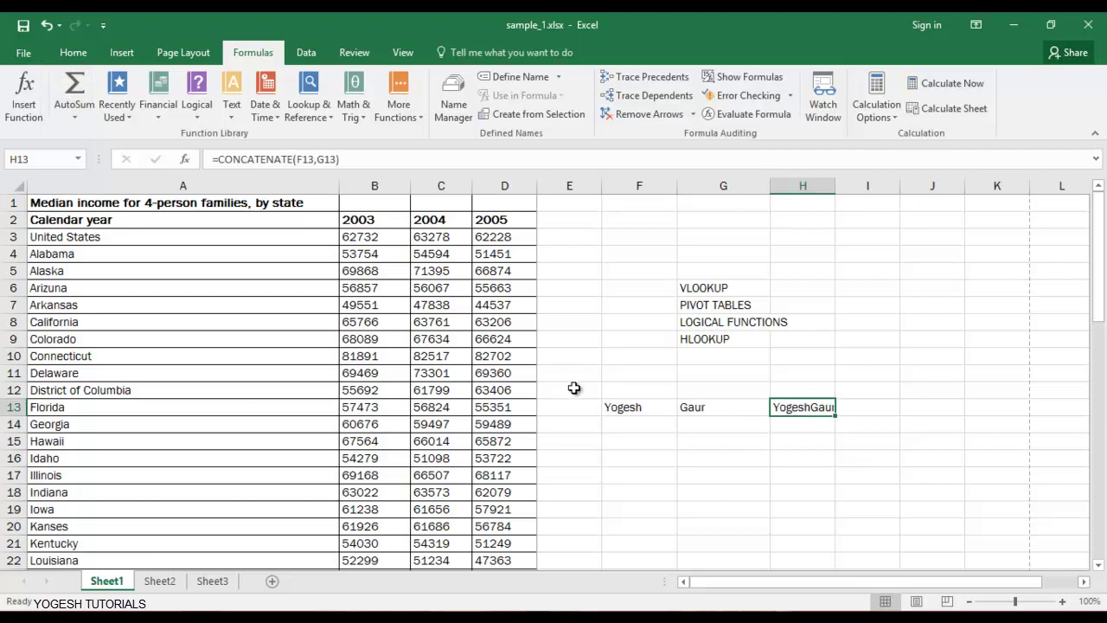
Change H13 to =CONCATENATE(F13," ",G13) so a space separates the names.
key(F2)
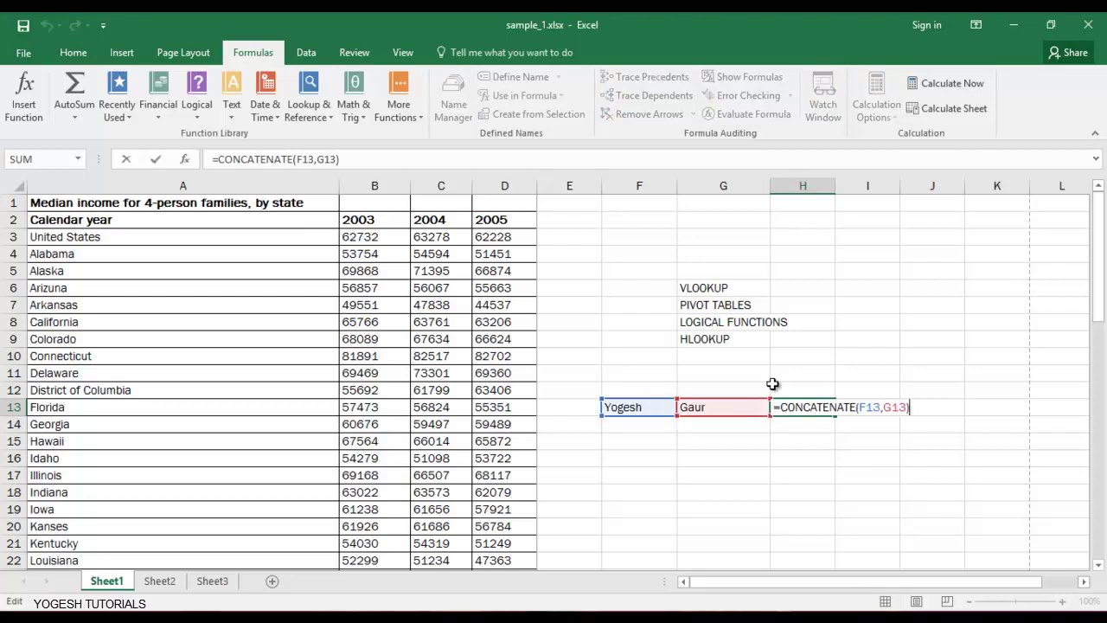
click(883, 407)
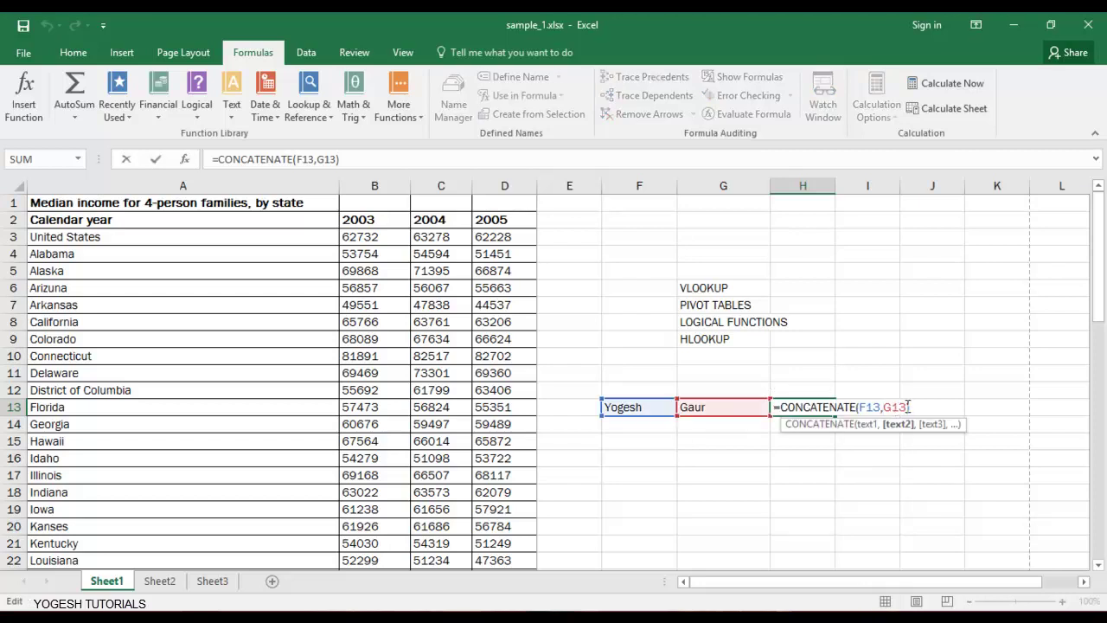
text("")
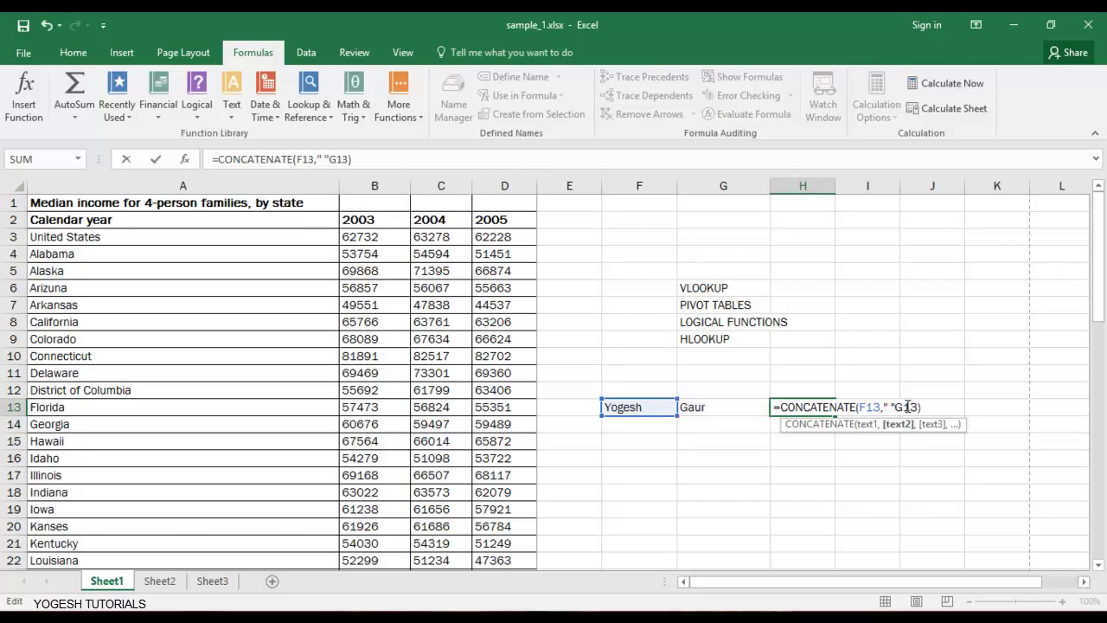
text( ,)
key(Return)
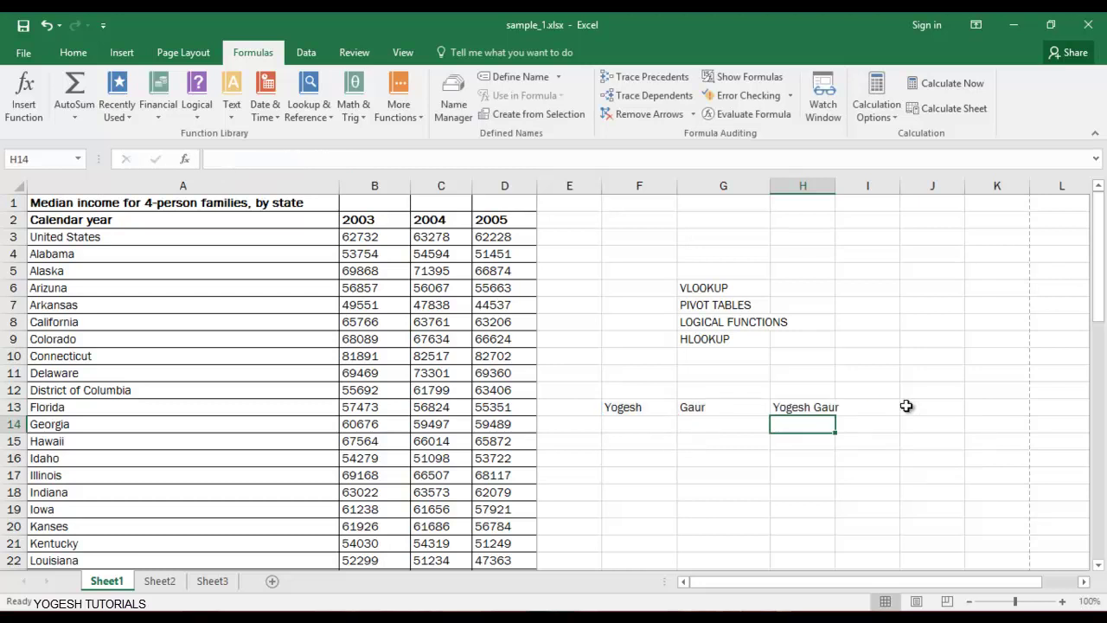
key(Up)
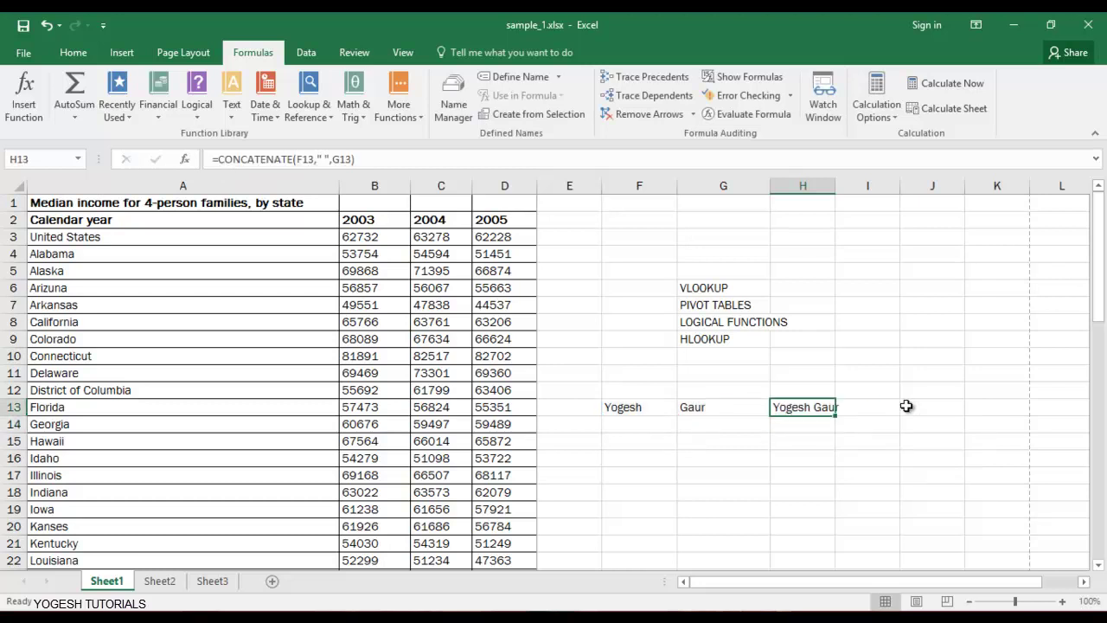
key(Down)
key(Up)
Widen column H so the full name fits.
drag(835, 185, 893, 187)
click(857, 340)
click(826, 406)
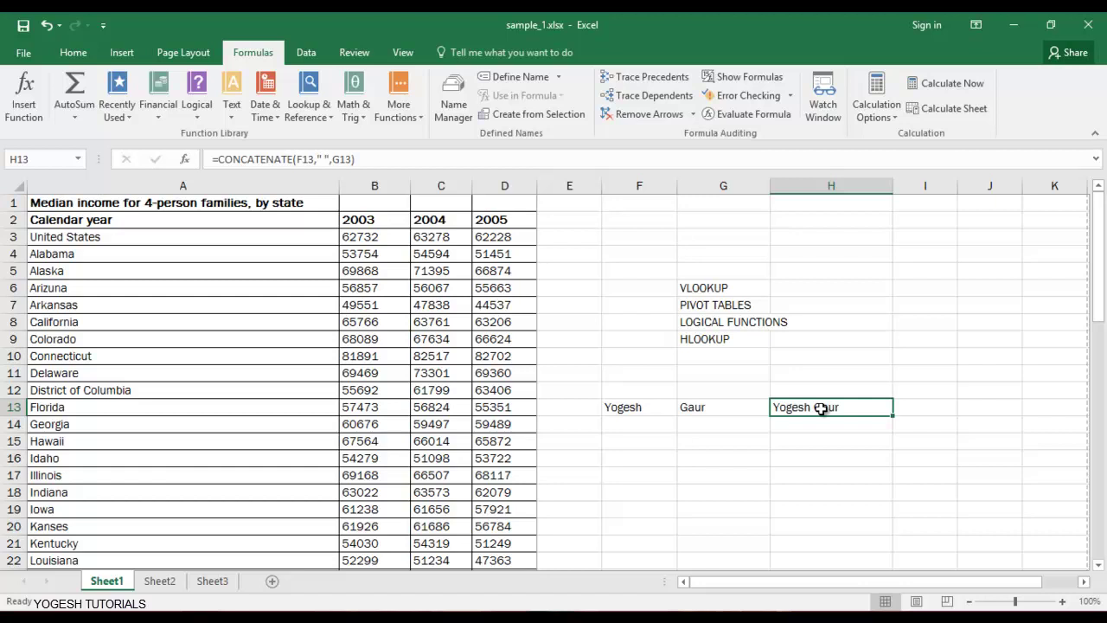
Enter the value 1 in F15.
key(Down)
key(Left)
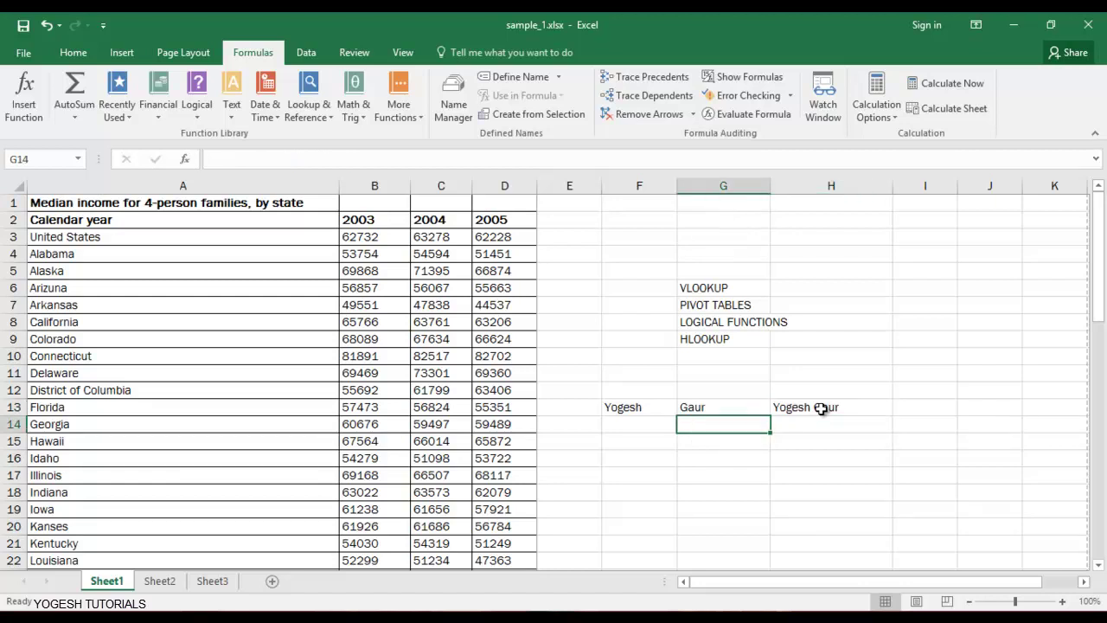
key(Left)
key(Down)
key(Up)
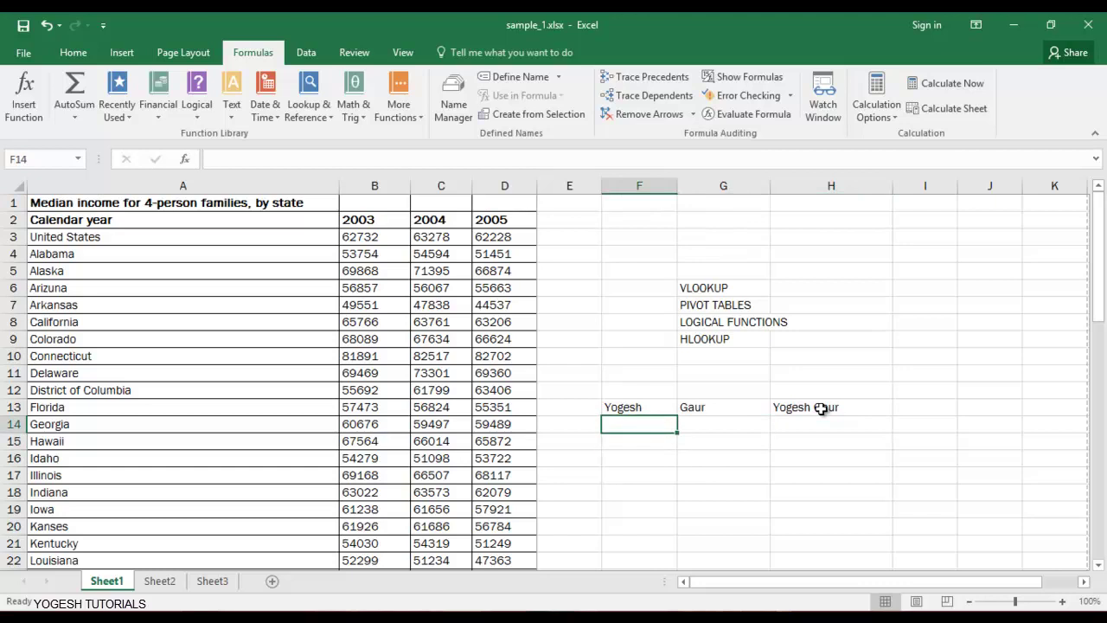
key(Down)
key(Right)
key(Right)
key(Left)
key(Left)
key(Right)
key(Right)
key(Right)
key(Down)
key(Down)
key(Left)
key(Left)
key(Up)
key(Left)
key(Up)
key(Left)
Try 2 and then =2+F15 in F16, clearing each as incorrect.
key(Down)
key(Right)
key(Right)
key(Up)
key(Left)
text(1)
key(Return)
text(2)
key(Up)
key(Down)
key(Delete)
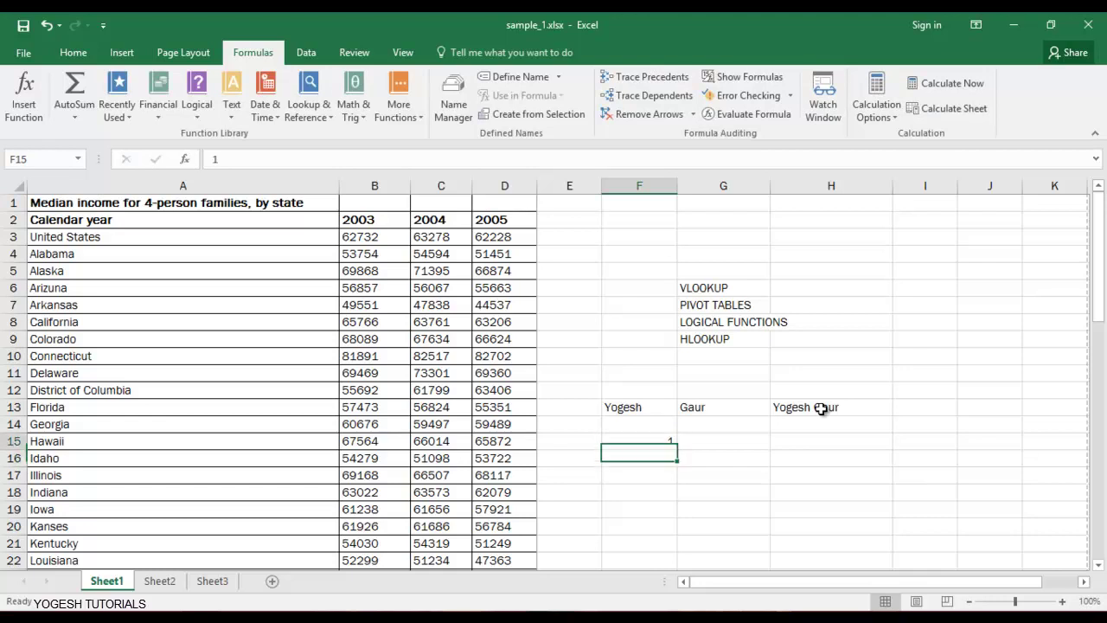
text(=)
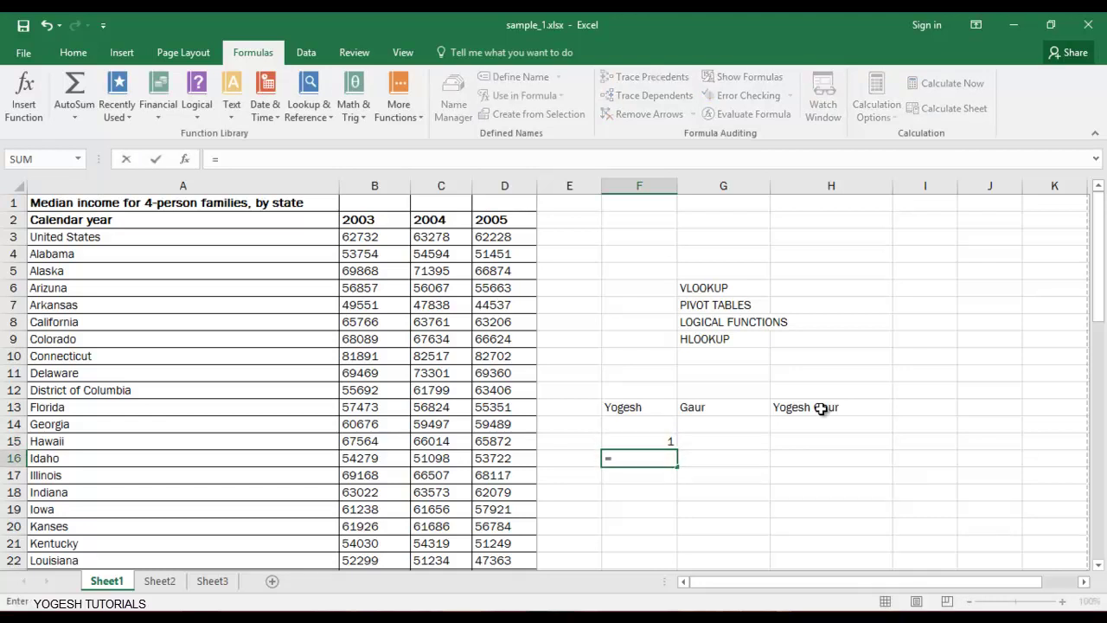
text(2)
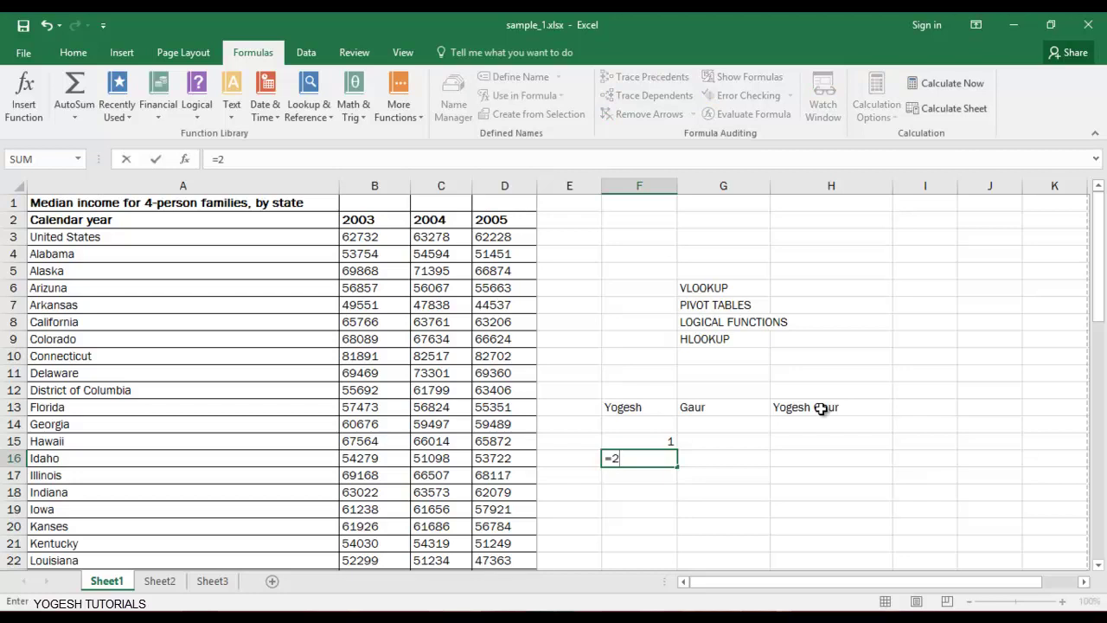
text(+)
key(Up)
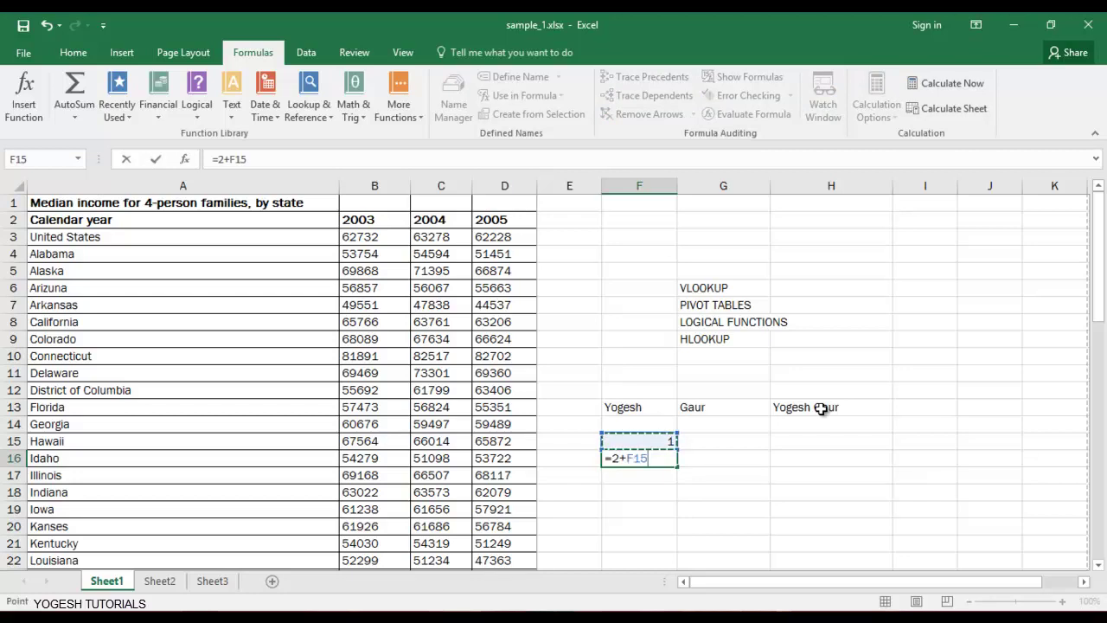
key(Return)
key(Up)
key(Delete)
Enter =1+F15 in F16 so it displays 2.
text(=1+)
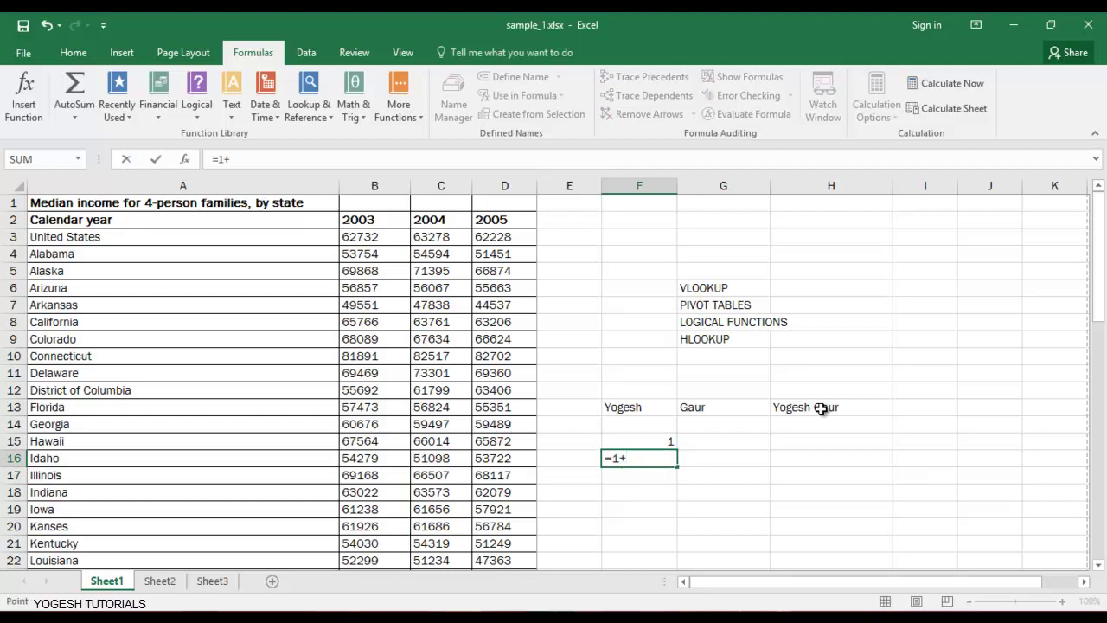
key(Up)
key(Return)
key(Up)
key(ctrl+Down)
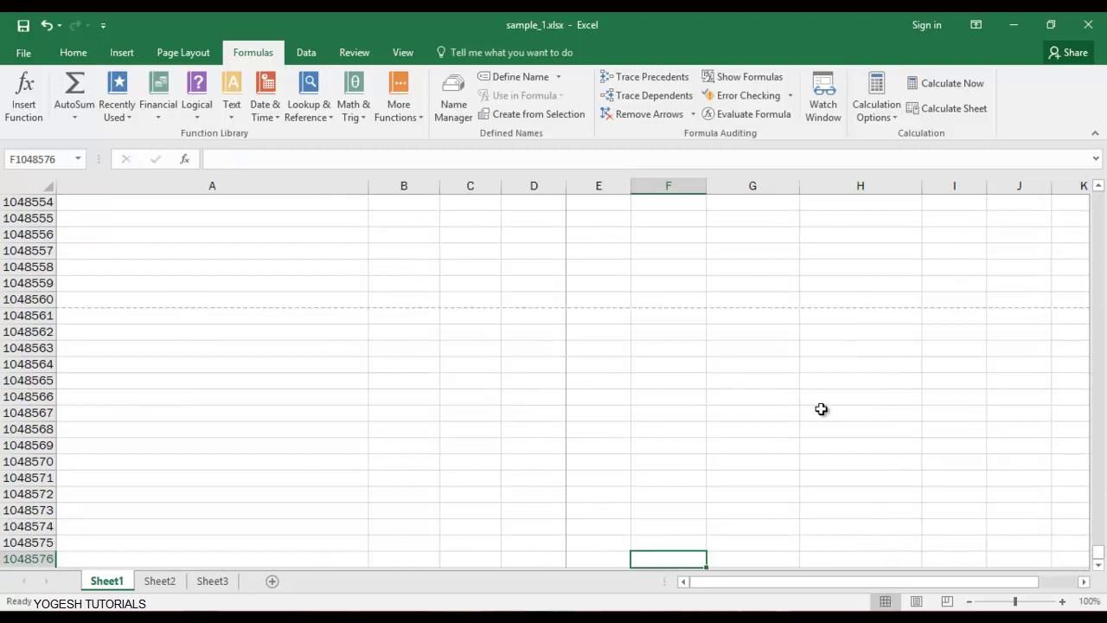
Fill the +1 formula from F16 down through F25 with Ctrl+D.
key(ctrl+Up)
key(Up)
key(Up)
key(Down)
key(Down)
key(Down)
key(Down)
key(Up)
key(Up)
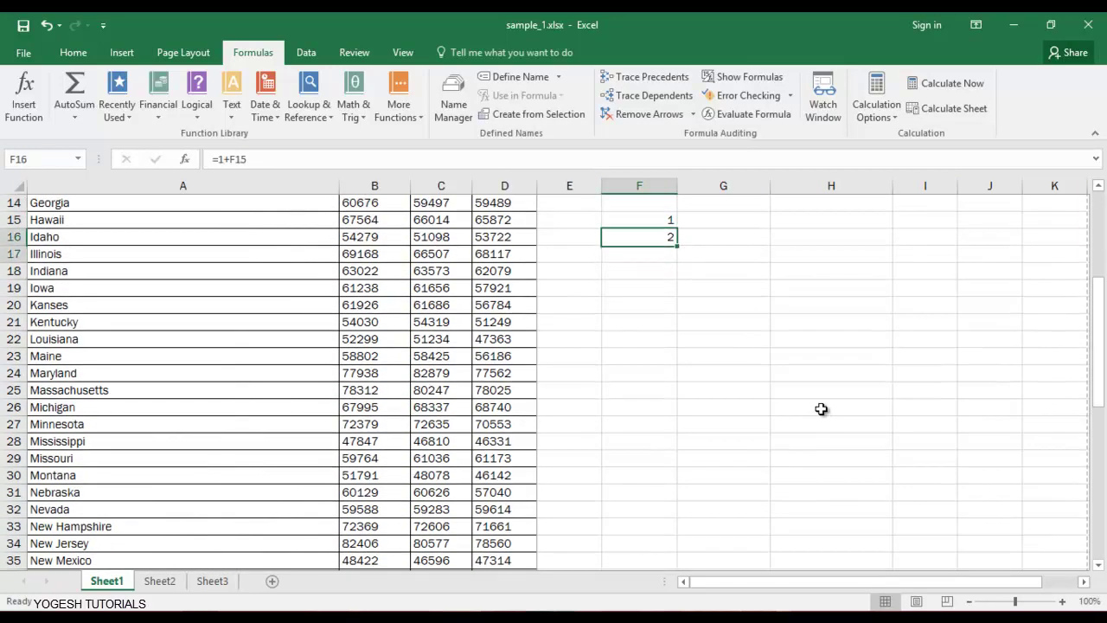
key(shift+Down)
key(shift+Down)
key(shift+Down)
key(shift+Down)
key(shift+Down)
key(shift+Down)
key(shift+Down)
key(shift+Down)
key(shift+Down)
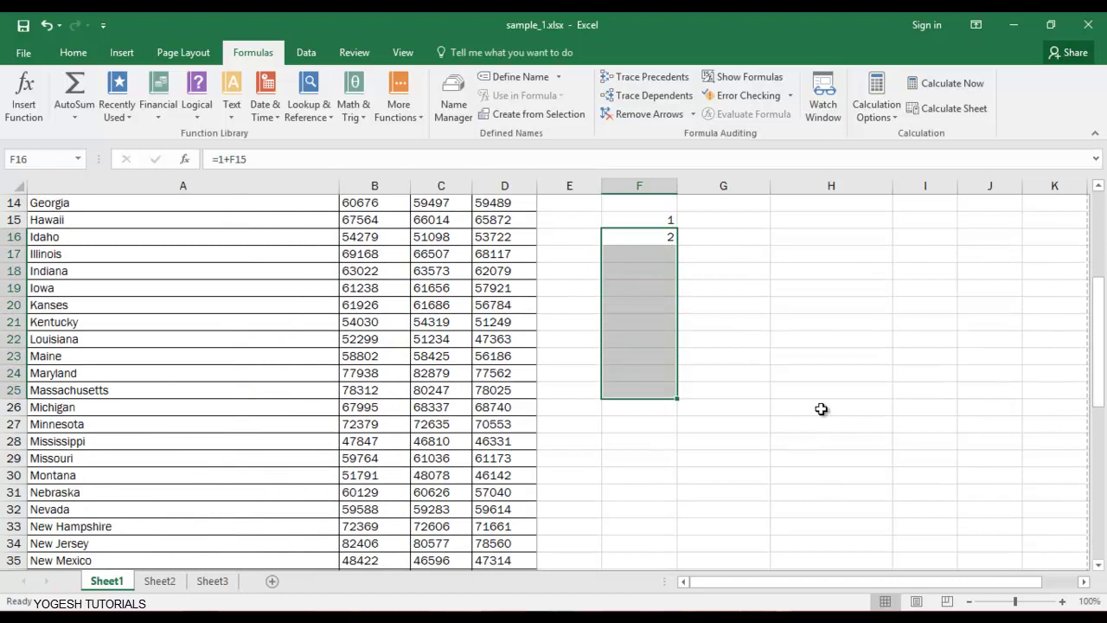
key(ctrl+d)
Enter 1 in G15 and 2 in G16 as the seed values.
key(Up)
key(Up)
key(Up)
key(Right)
key(Right)
key(Down)
key(Down)
key(Down)
key(Down)
key(Down)
key(Down)
key(Down)
key(Down)
key(Left)
key(Up)
key(Up)
key(Up)
key(Up)
key(Up)
key(Up)
key(Up)
key(Down)
text(1)
key(Return)
text(2)
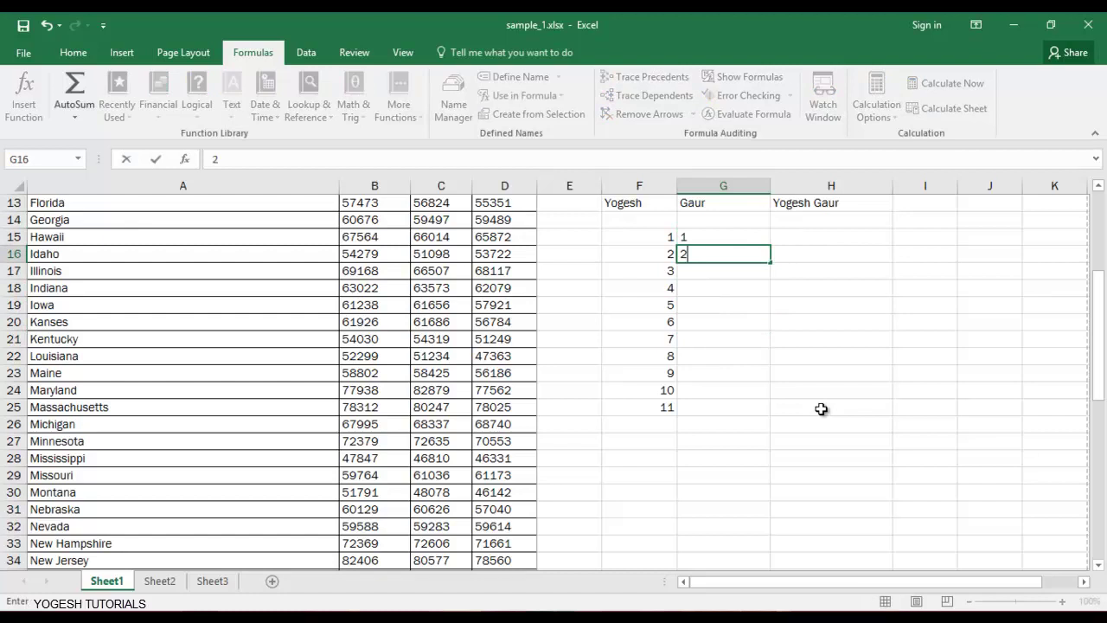
key(Return)
Drag-fill G15:G16 down to G25 to extend the series to 11.
click(717, 239)
click(726, 250)
drag(725, 238, 768, 410)
click(725, 257)
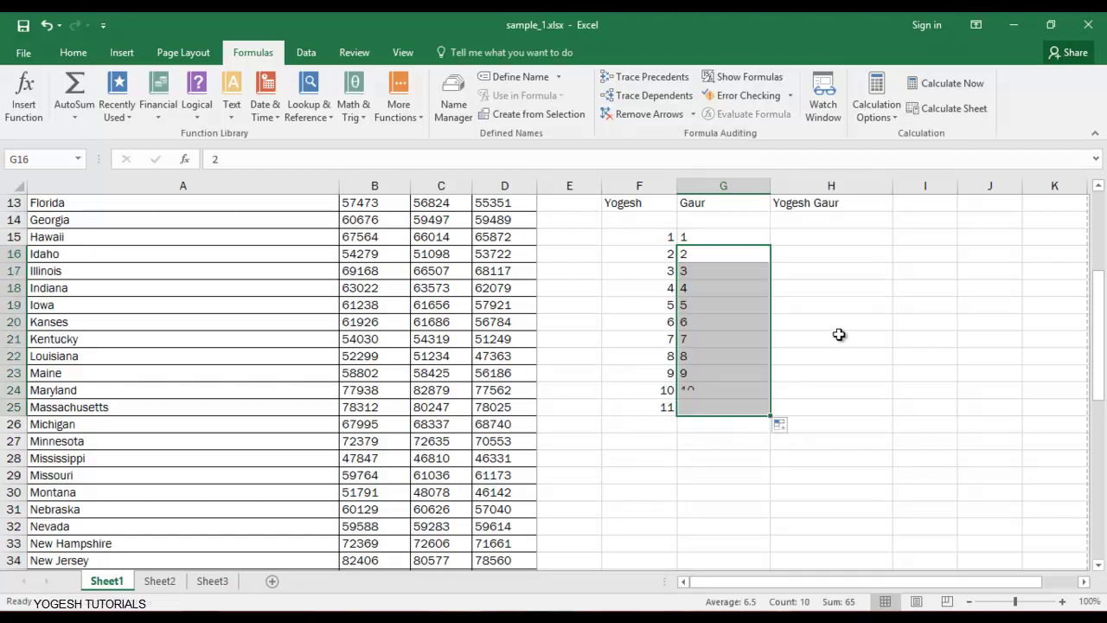
click(836, 341)
drag(720, 246, 719, 299)
drag(637, 230, 769, 326)
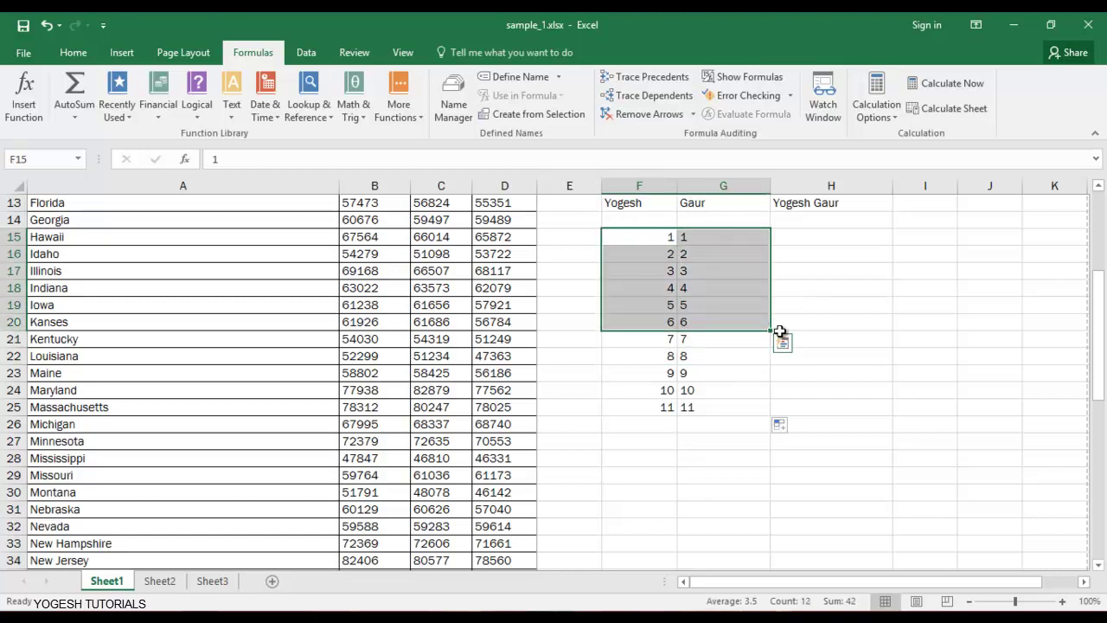
key(Up)
key(Up)
key(Up)
key(Up)
key(Up)
key(Up)
key(Up)
key(Up)
key(Up)
key(Down)
key(Down)
key(Down)
key(Down)
key(Down)
key(Down)
key(Down)
key(Down)
key(Down)
key(Right)
key(Right)
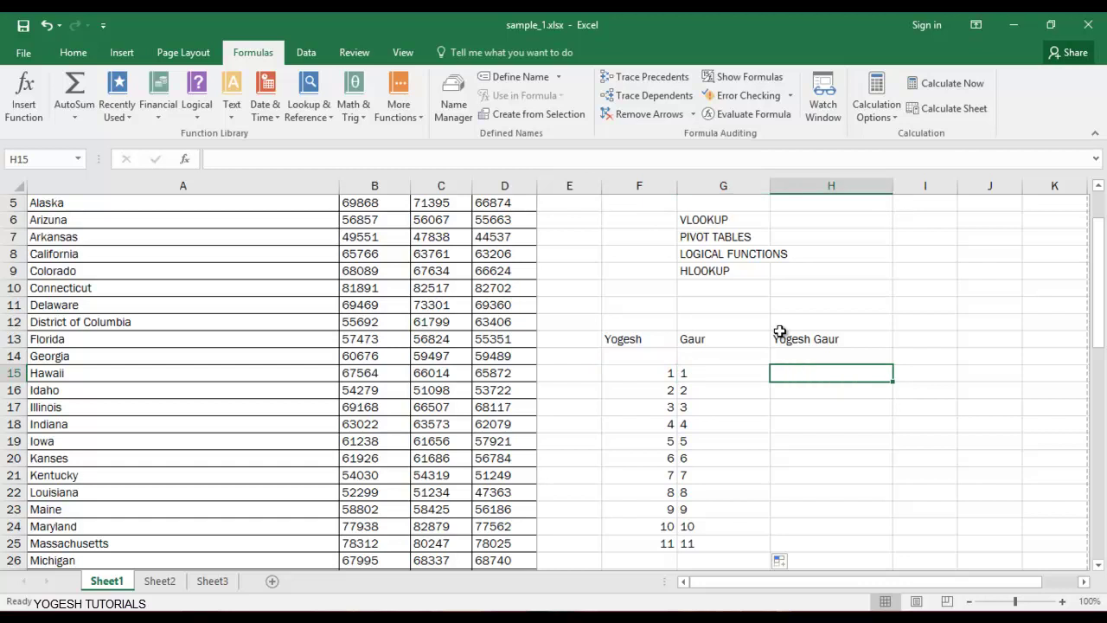
Insert the static date 4/26/2017 in H15 and H17 using Ctrl+;.
key(BackSpace)
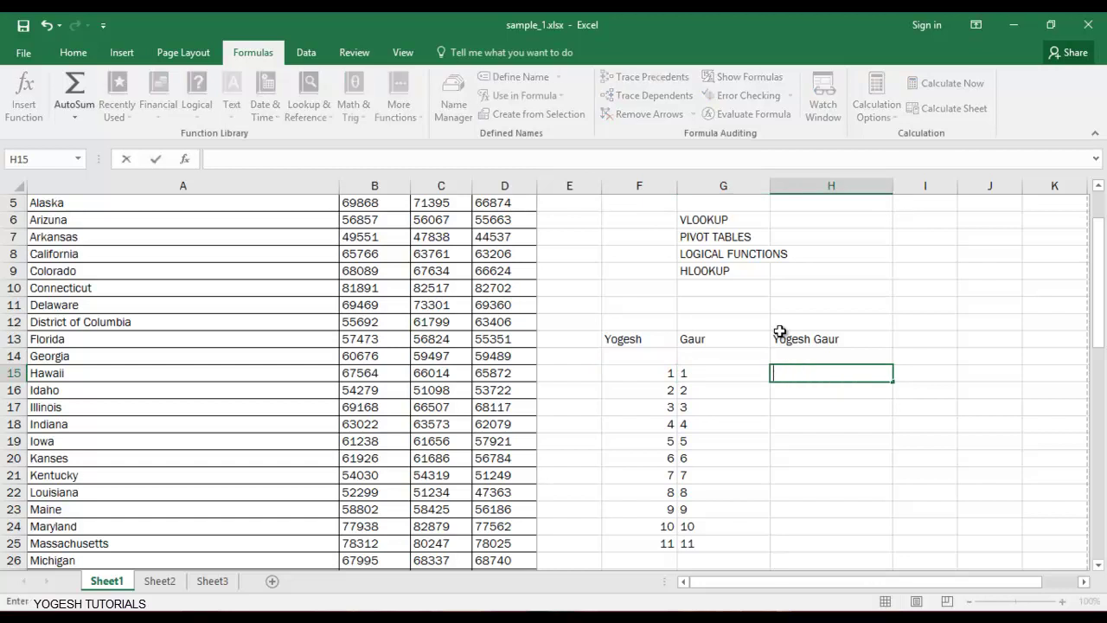
key(ctrl+semicolon)
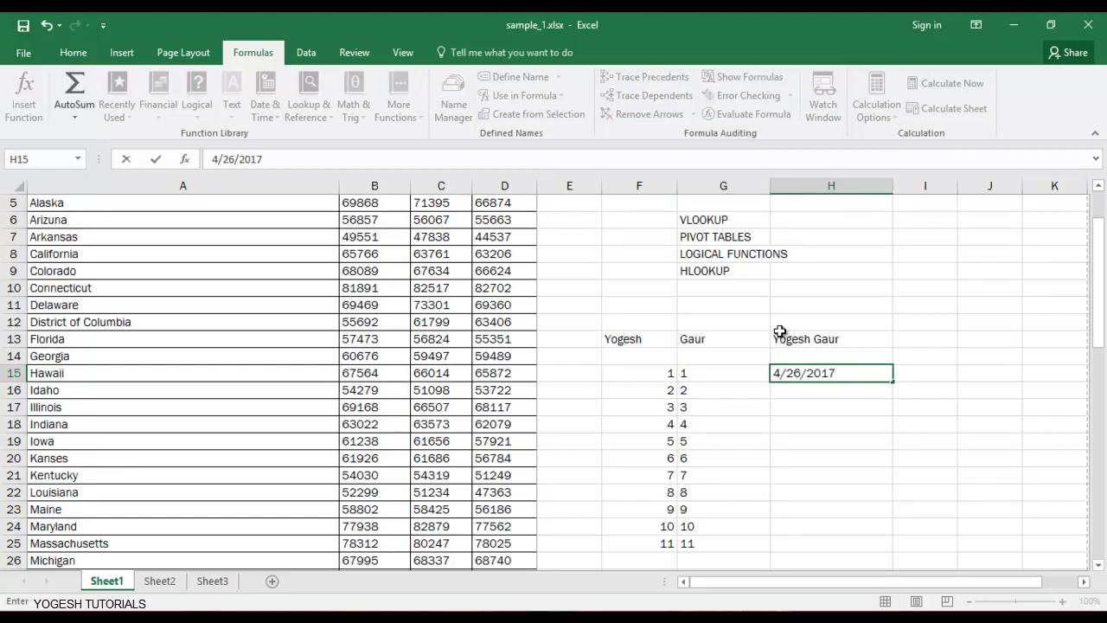
key(Return)
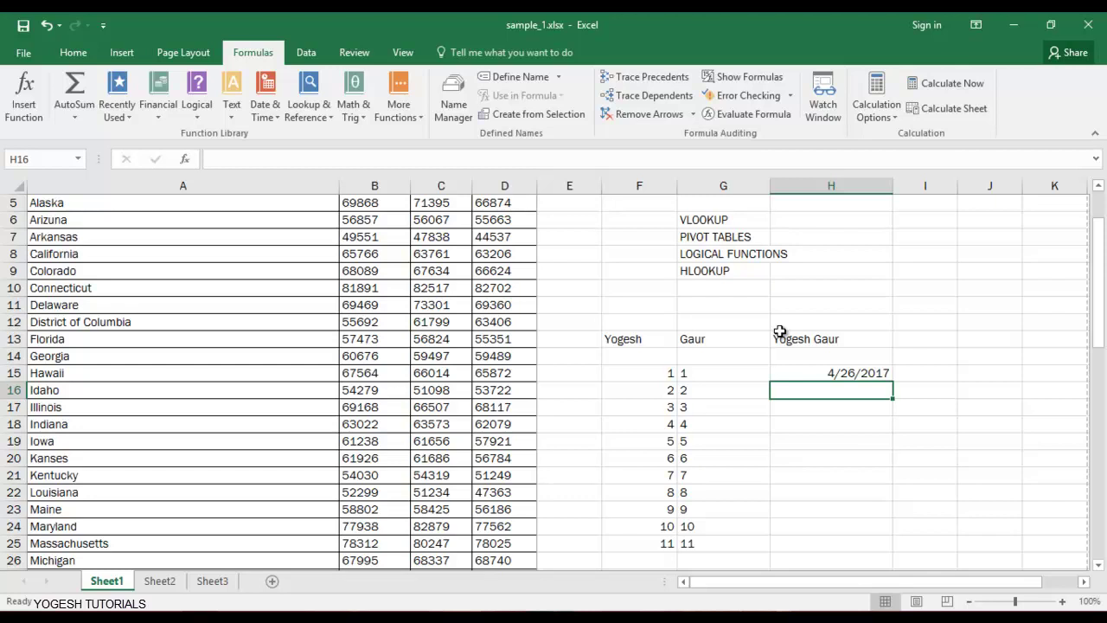
key(Up)
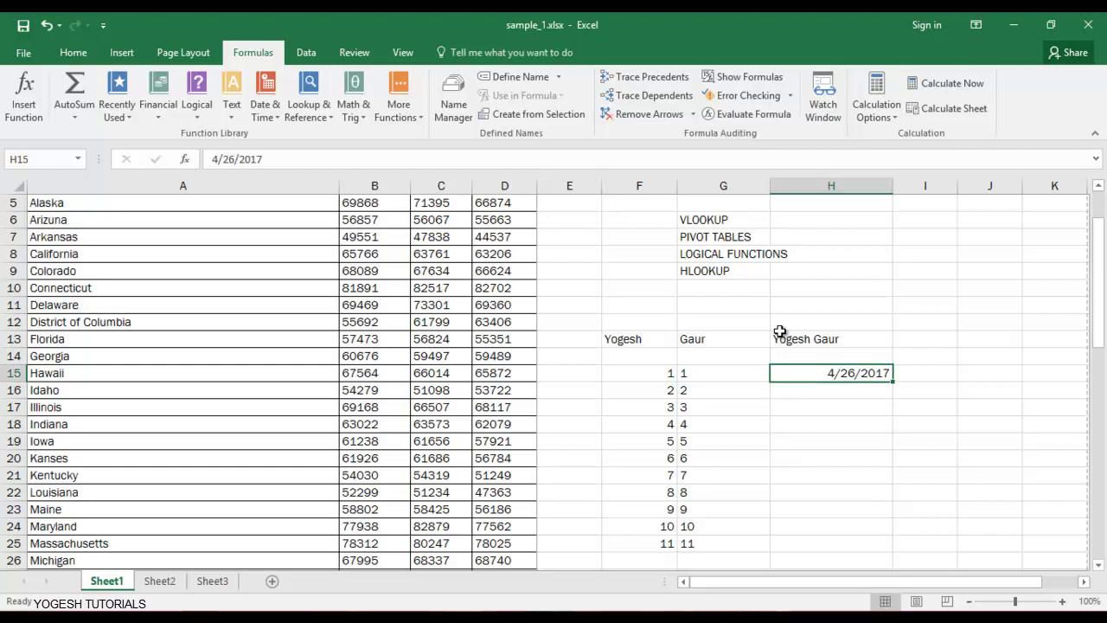
key(Down)
key(Down)
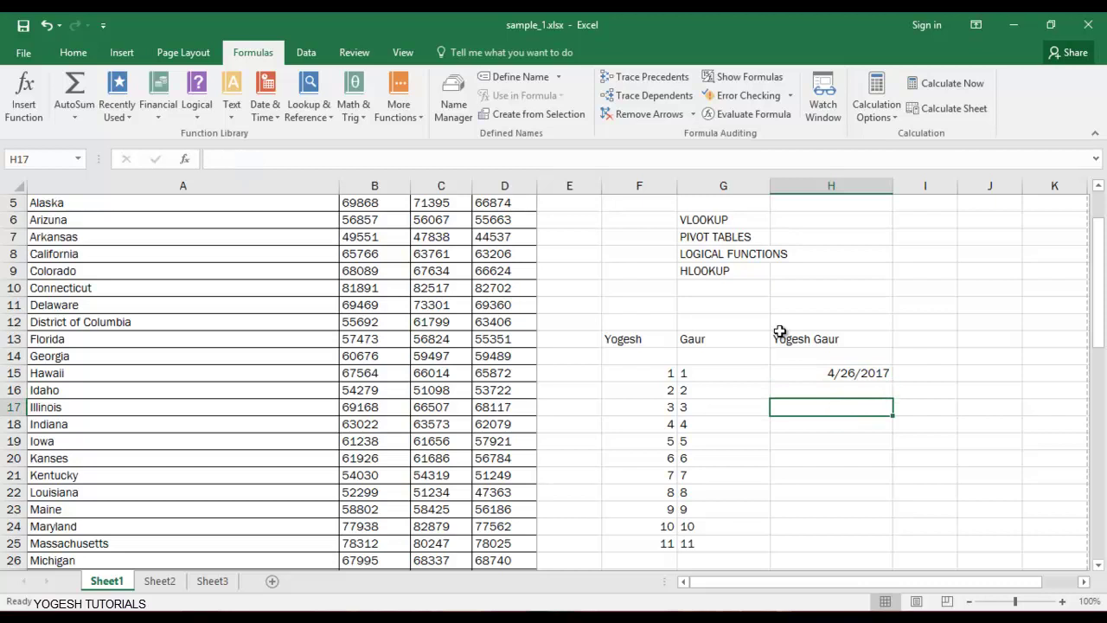
key(ctrl+semicolon)
key(Return)
key(Down)
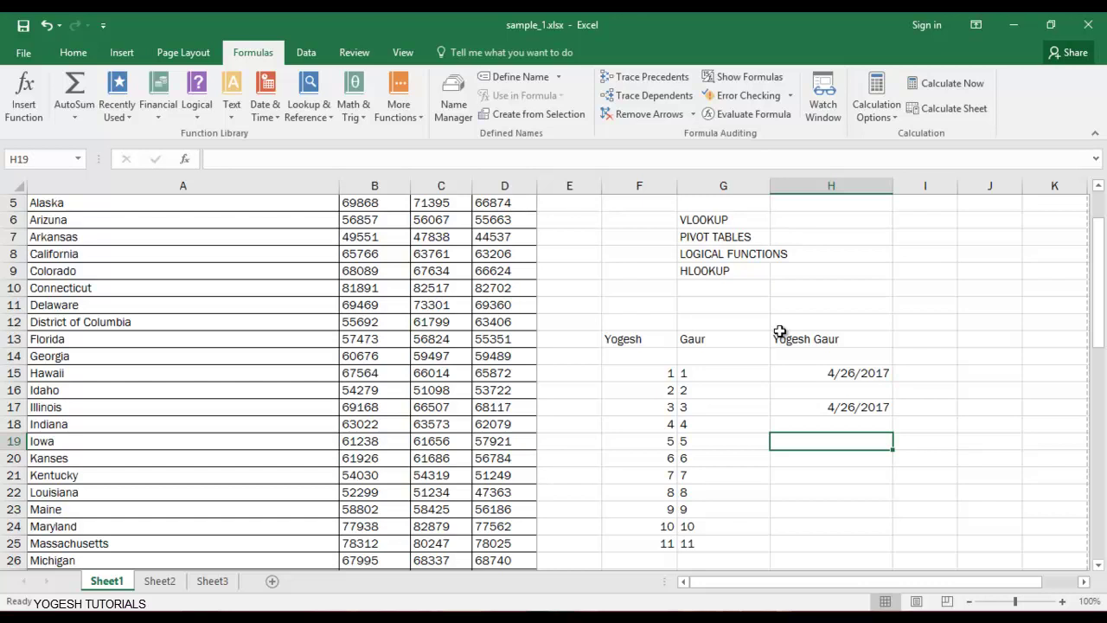
click(279, 118)
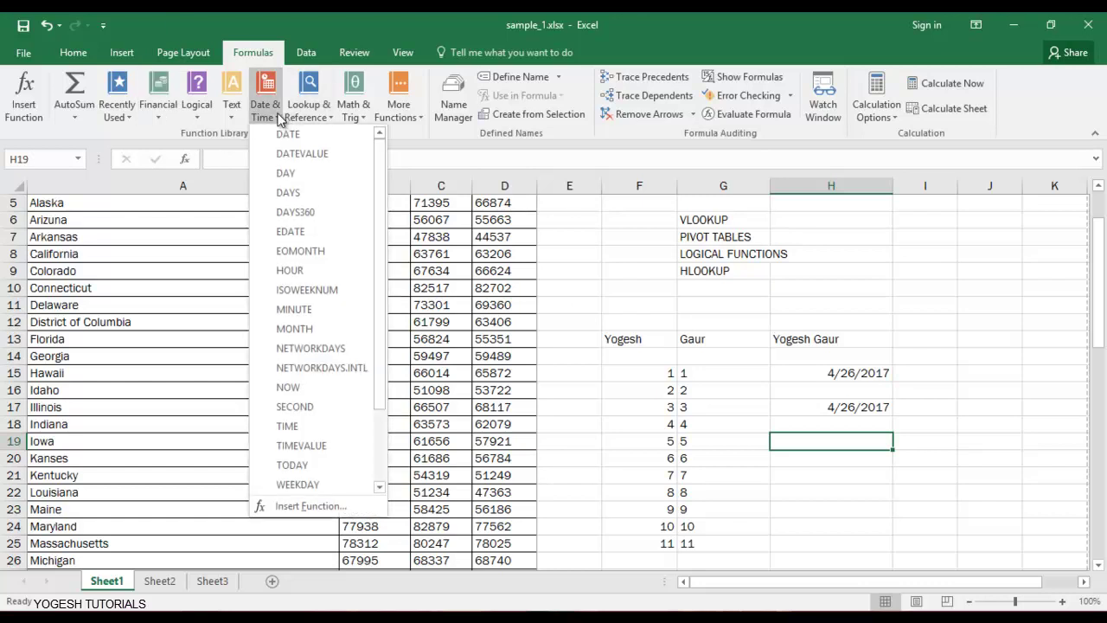
click(318, 111)
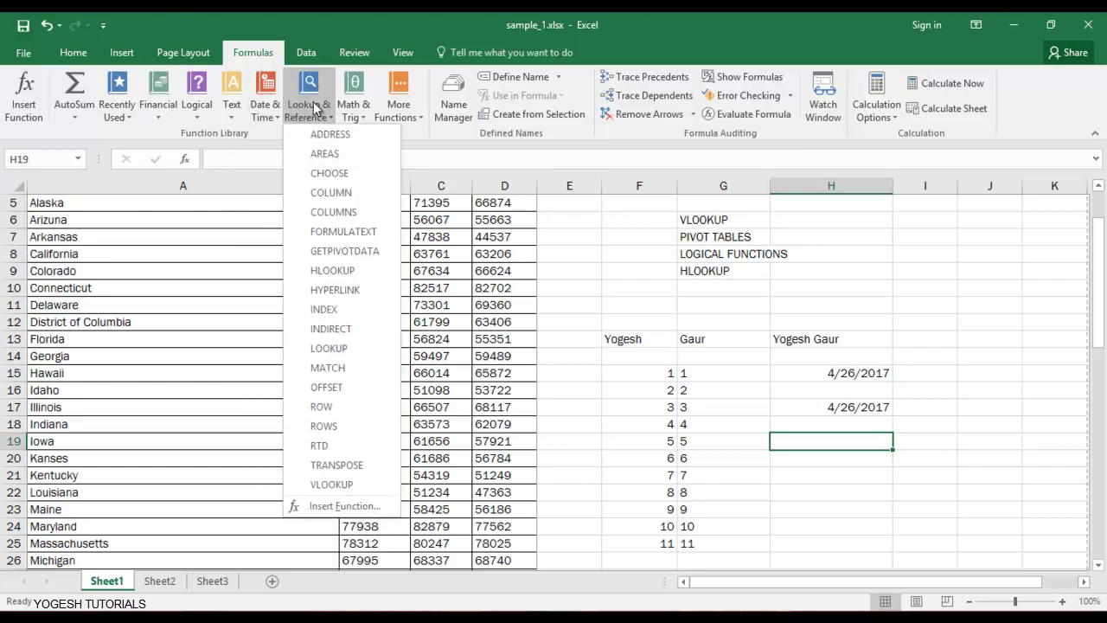
click(618, 312)
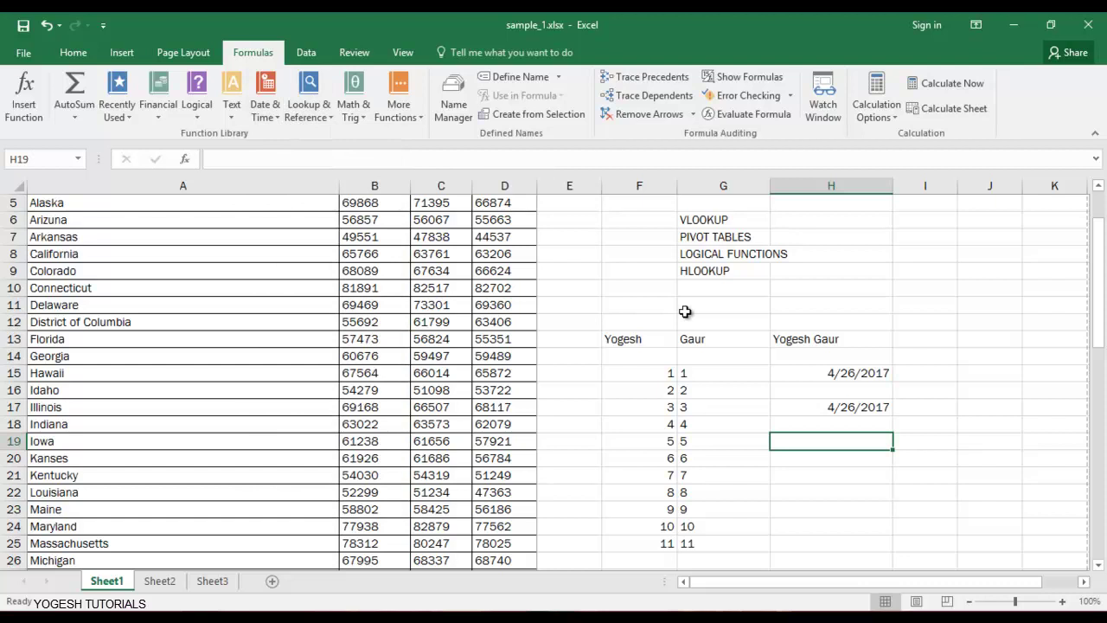